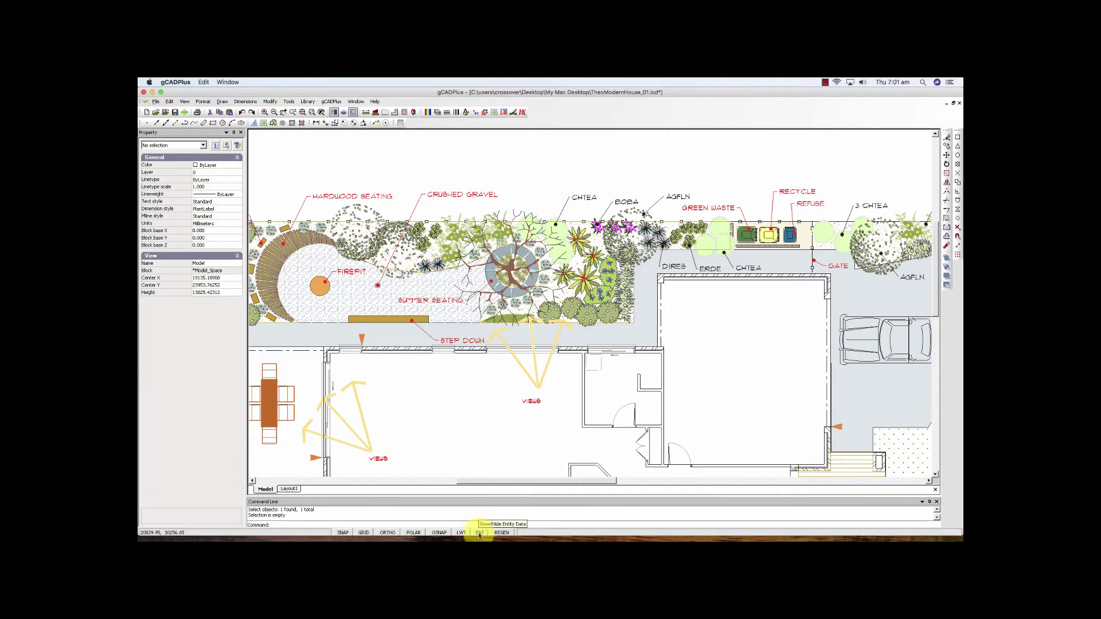
Turn on ENT data display and inspect a groundcover: Enchylaena tomentosa, Ruby Saltbush, code ENTO
{"action": "left_click", "coordinate": [479, 533]}
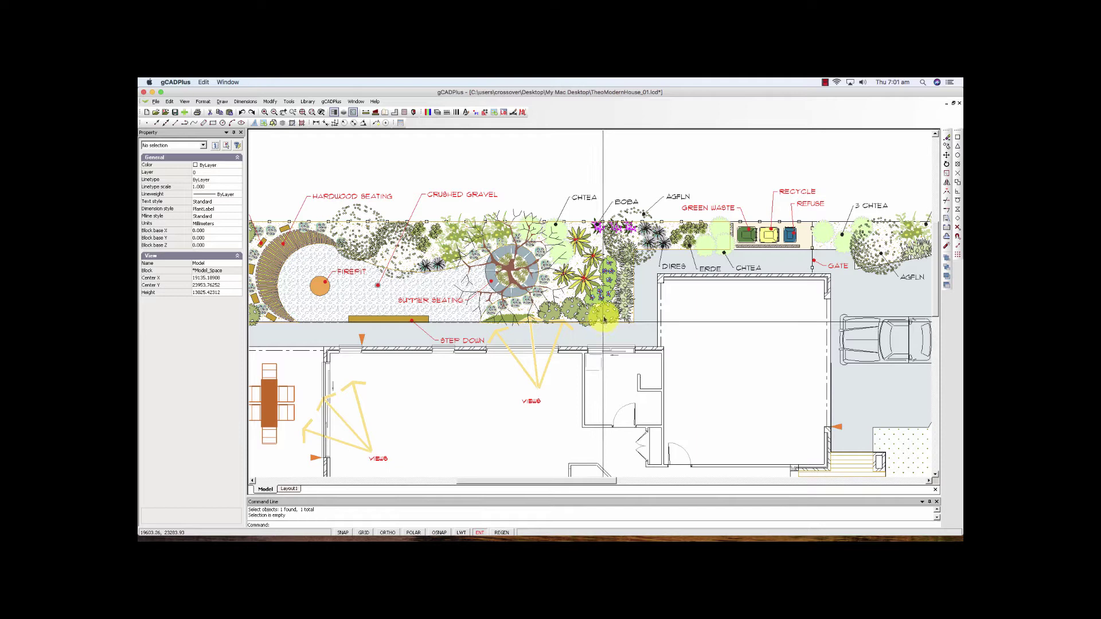
{"action": "mouse_move", "coordinate": [607, 296]}
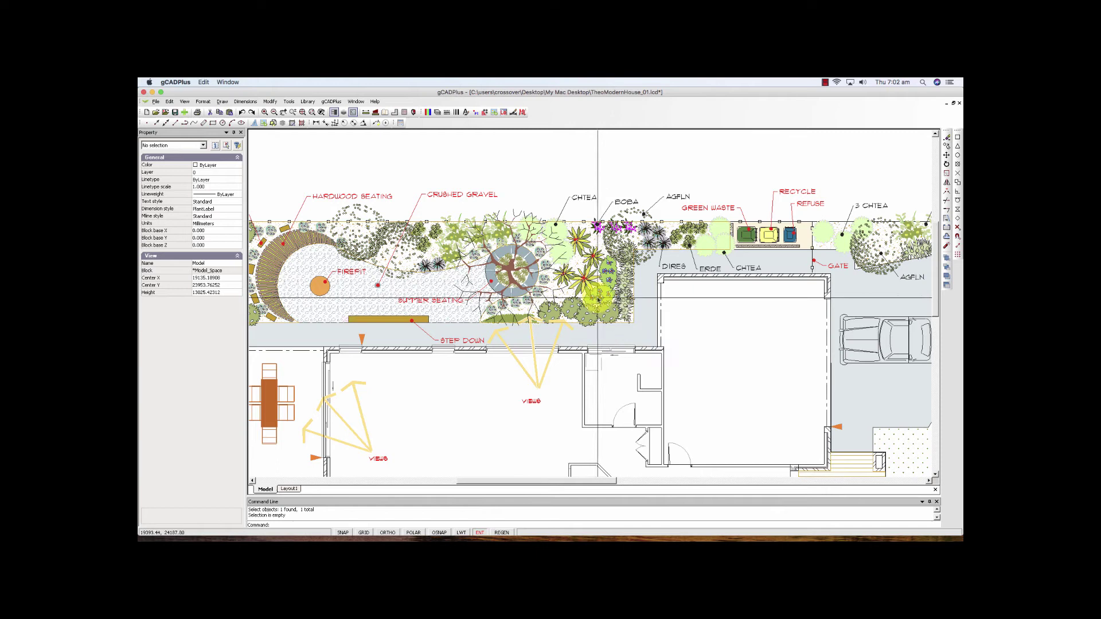
{"action": "left_click", "coordinate": [598, 298]}
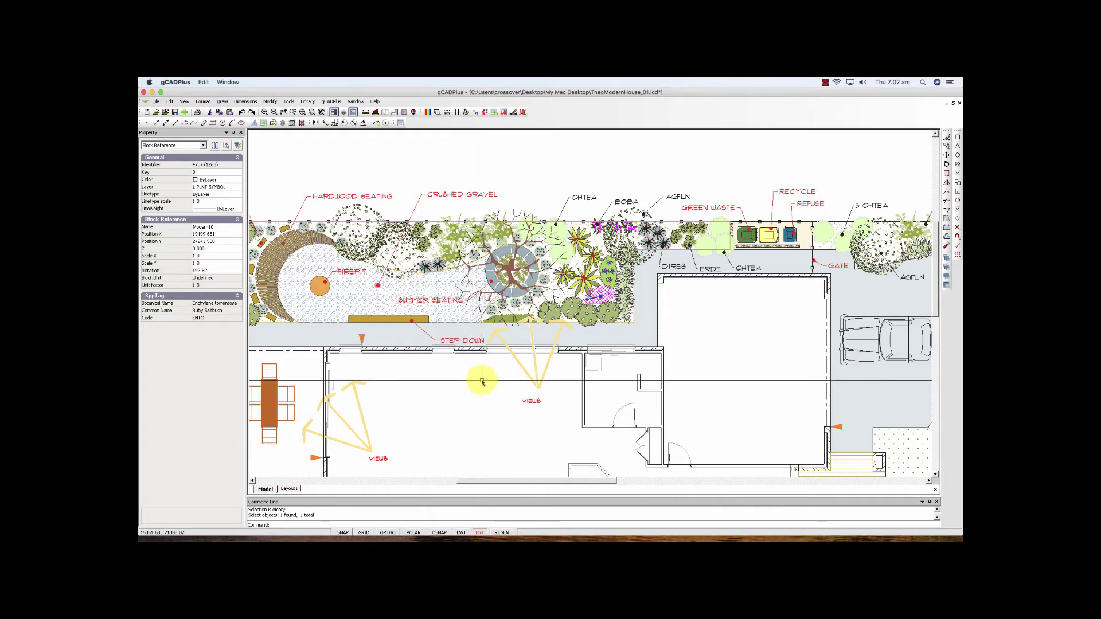
{"action": "key", "text": "Escape"}
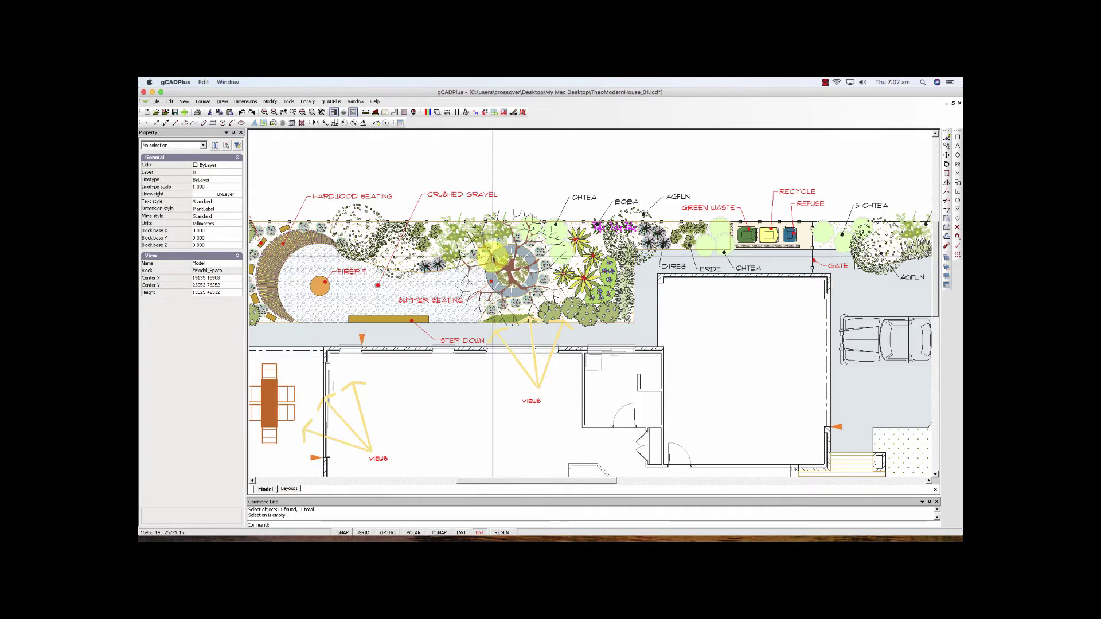
{"action": "mouse_move", "coordinate": [494, 263]}
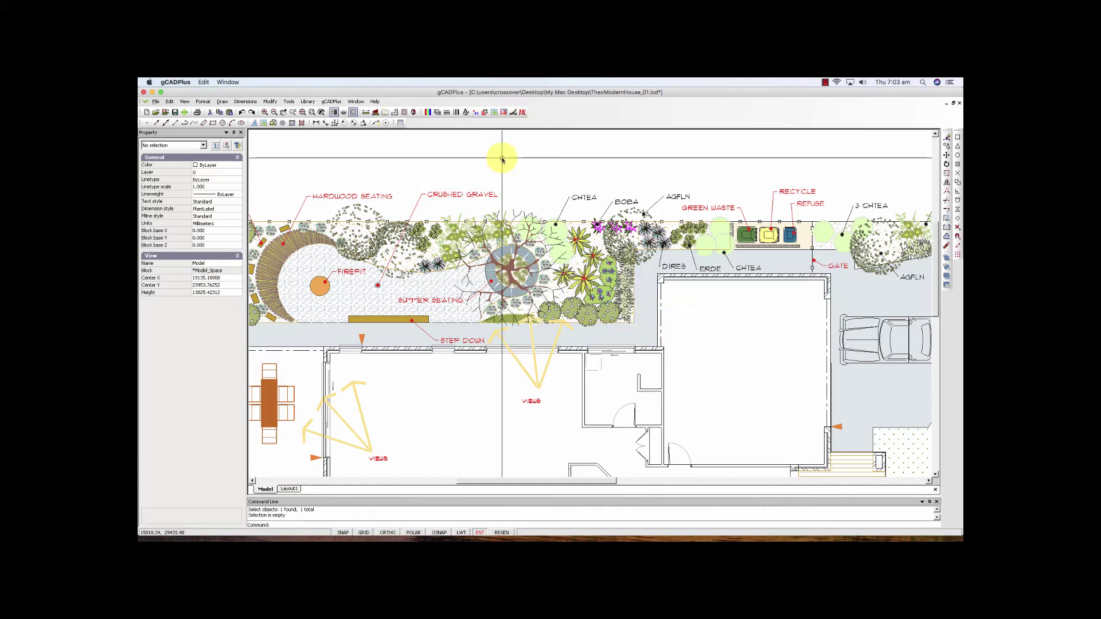
Run Highlight entities with extended data from the gCADPlus Extended data menu
{"action": "left_click", "coordinate": [332, 102]}
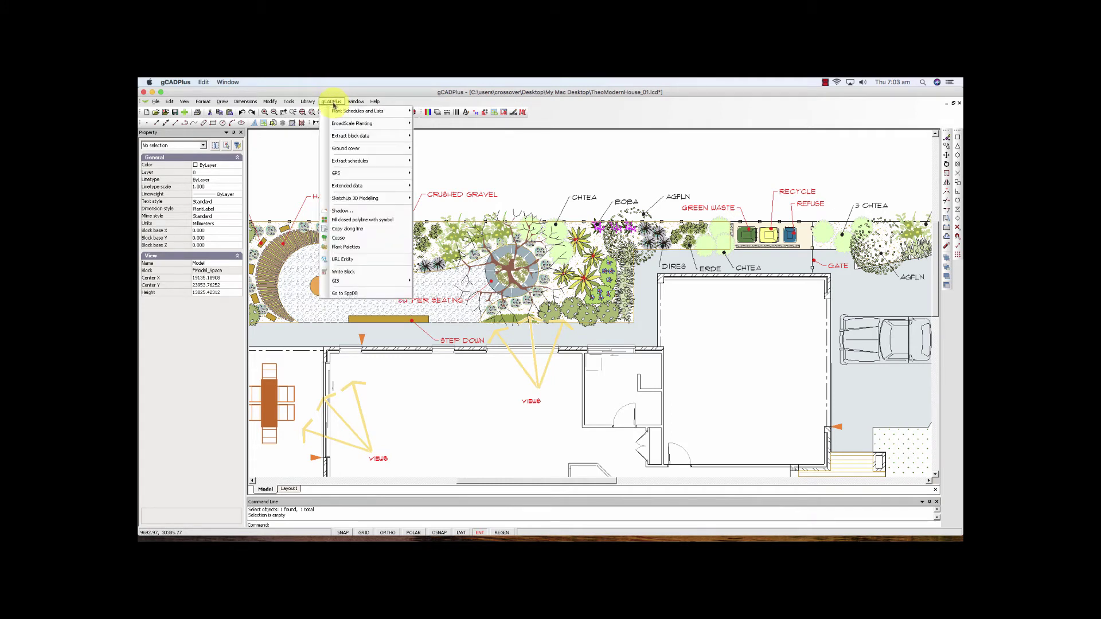
{"action": "mouse_move", "coordinate": [399, 187]}
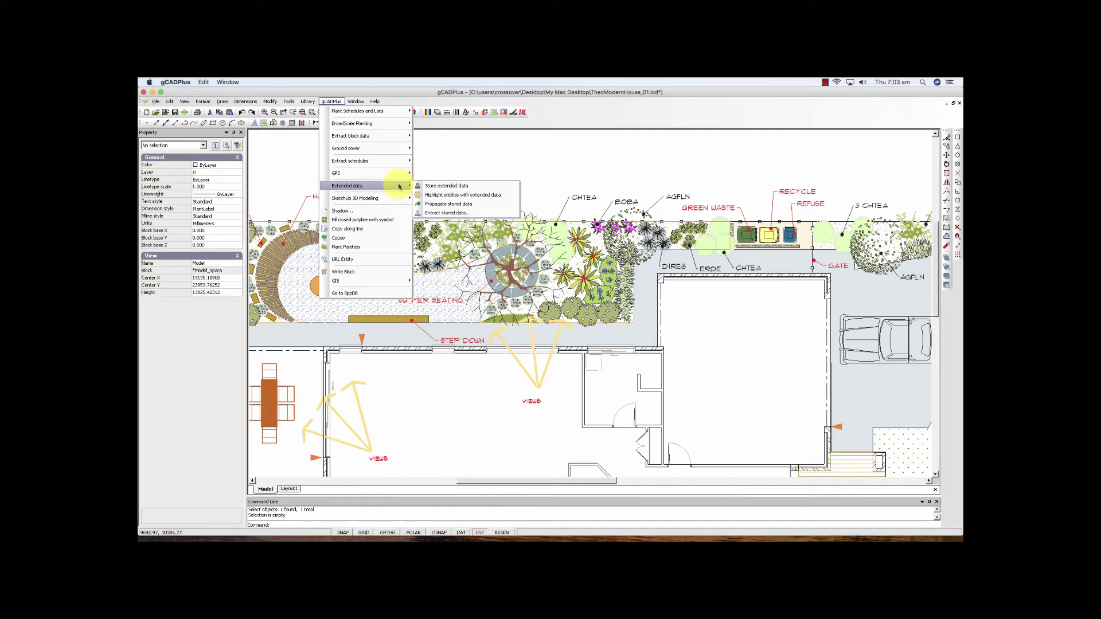
{"action": "left_click", "coordinate": [433, 196]}
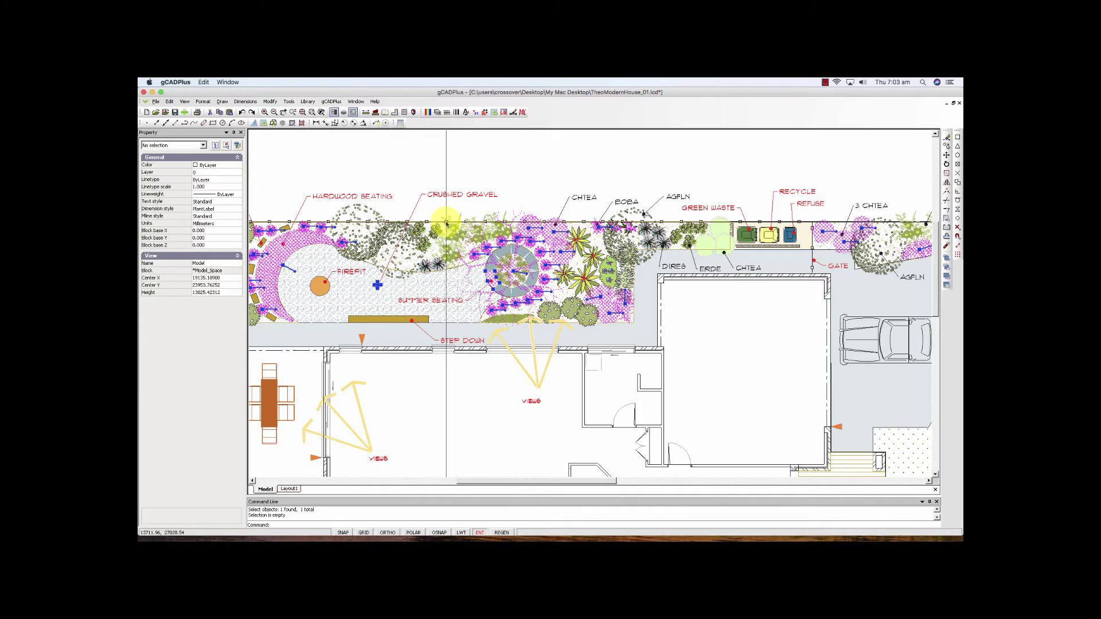
Zoom out over the whole site, clear the highlights, and zoom in on the courtyard tree
{"action": "scroll", "coordinate": [444, 221], "scroll_direction": "down", "scroll_amount": 4}
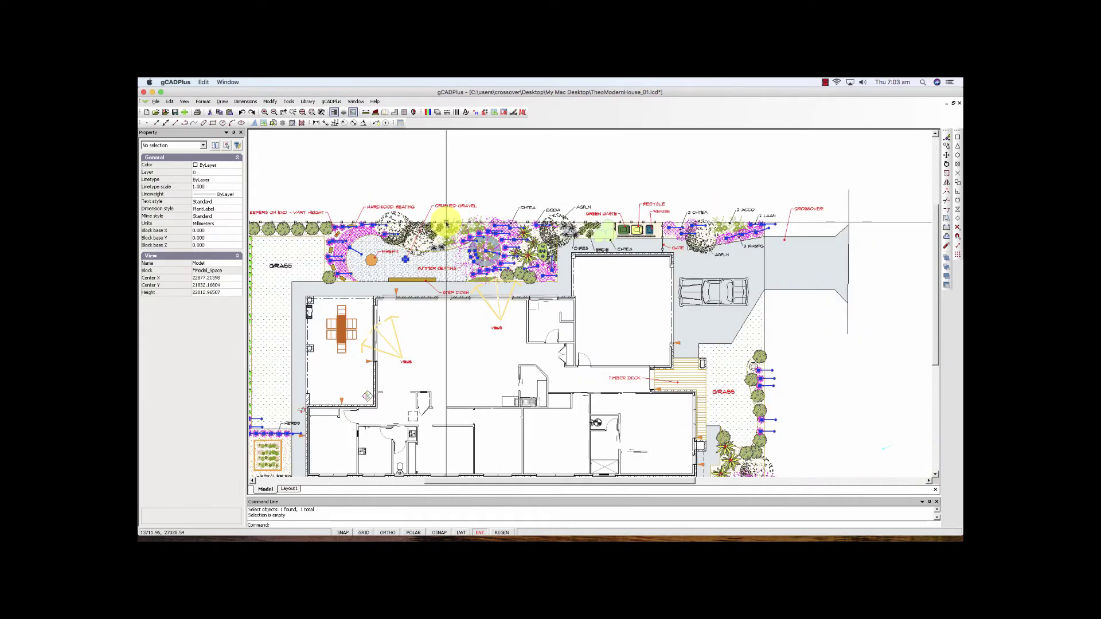
{"action": "scroll", "coordinate": [444, 220], "scroll_direction": "down", "scroll_amount": 2}
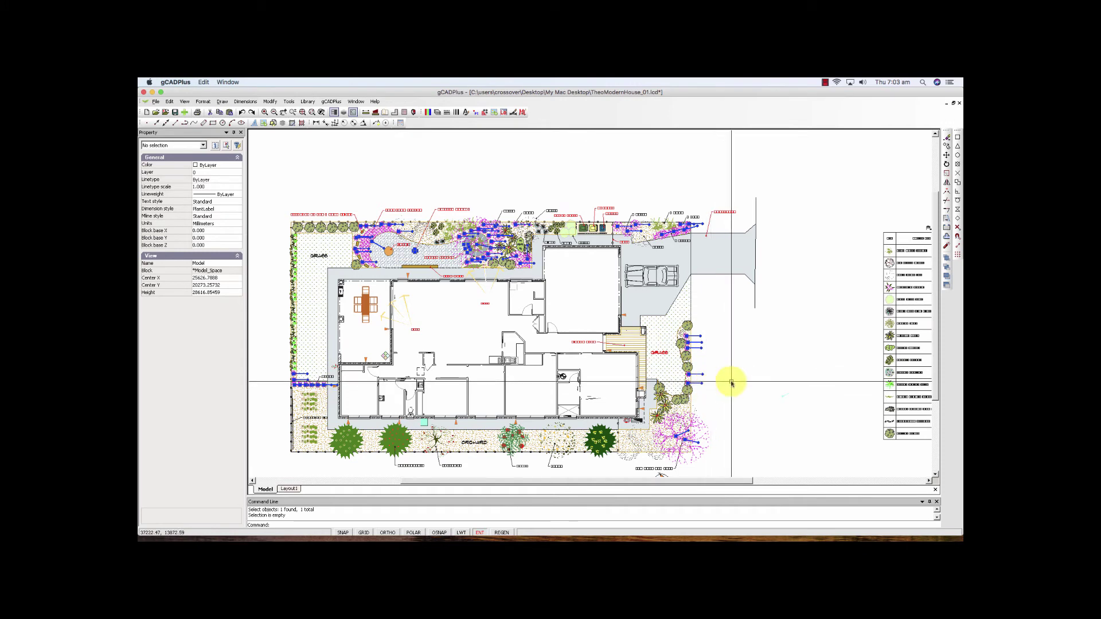
{"action": "key", "text": "Escape"}
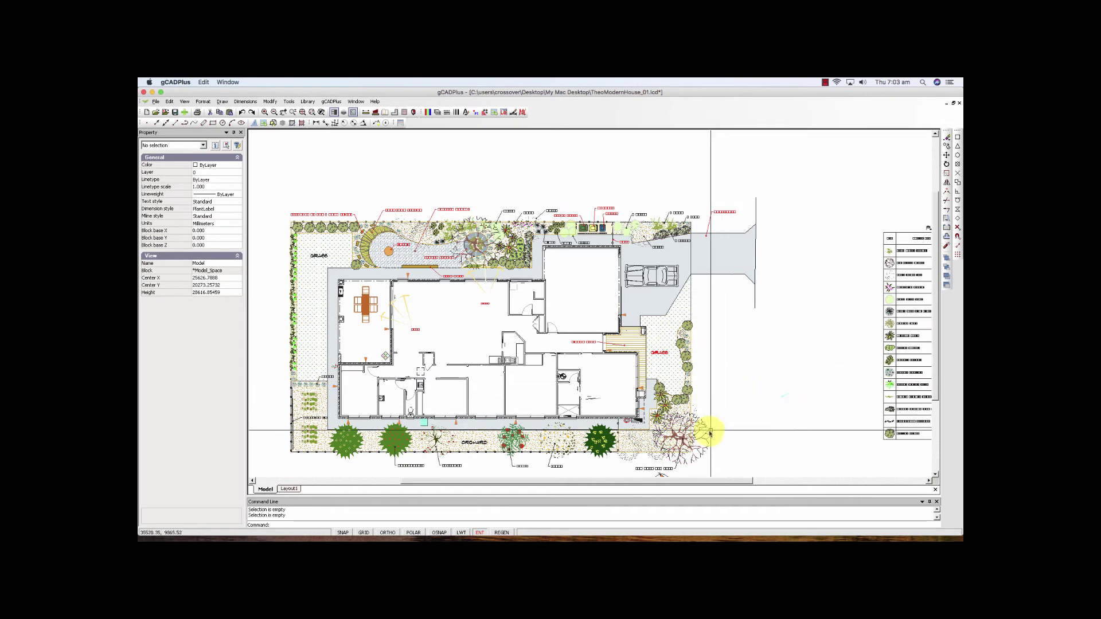
{"action": "mouse_move", "coordinate": [707, 434]}
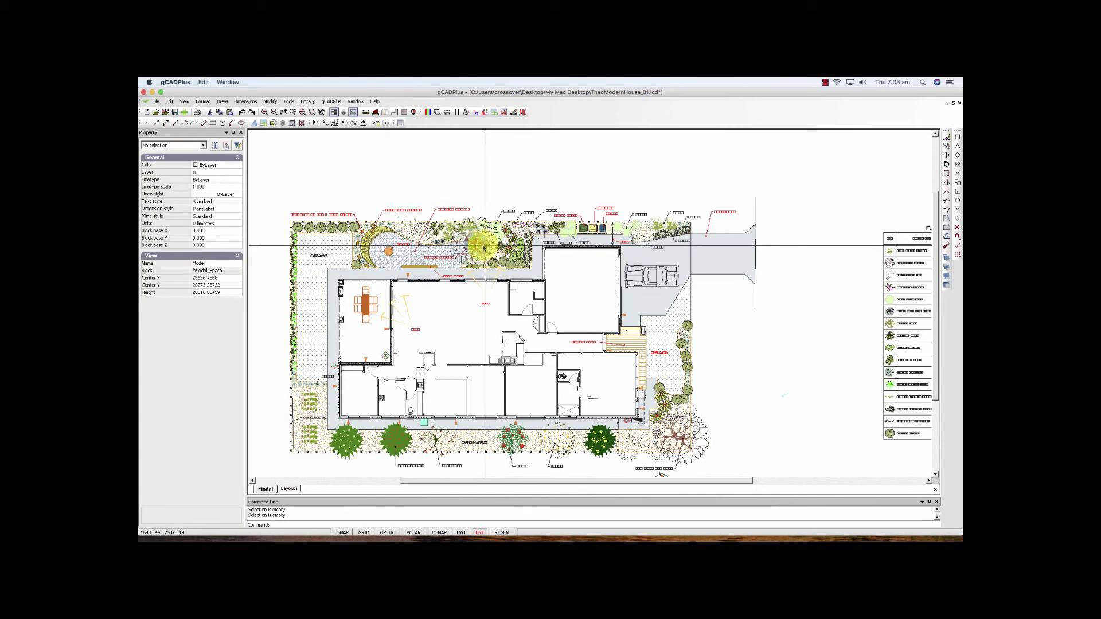
{"action": "scroll", "coordinate": [485, 247], "scroll_direction": "up", "scroll_amount": 5}
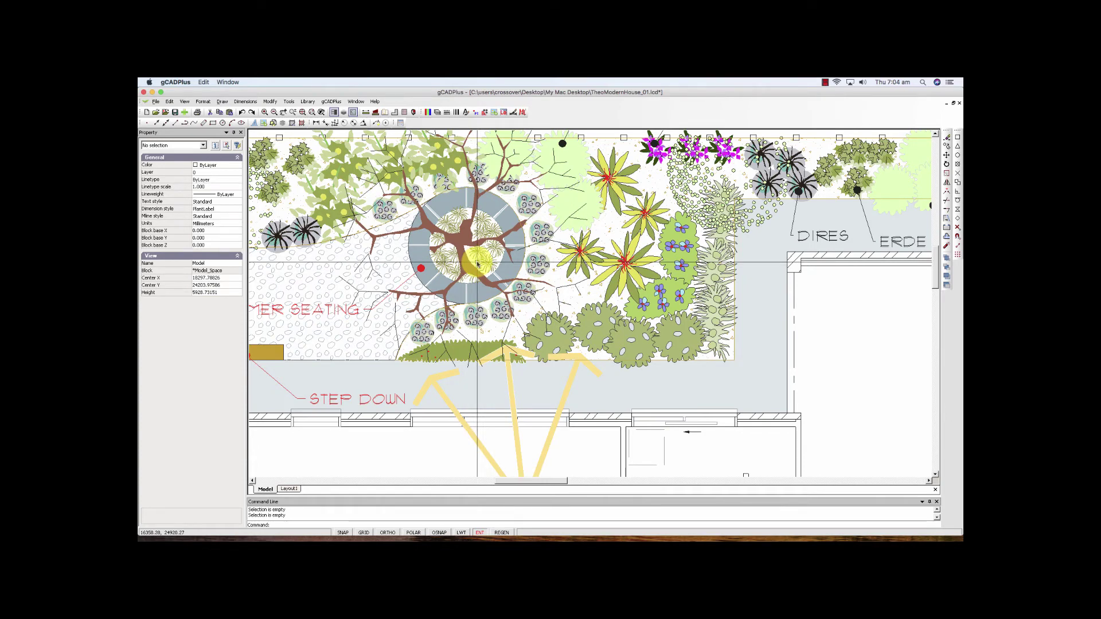
{"action": "left_click", "coordinate": [331, 103]}
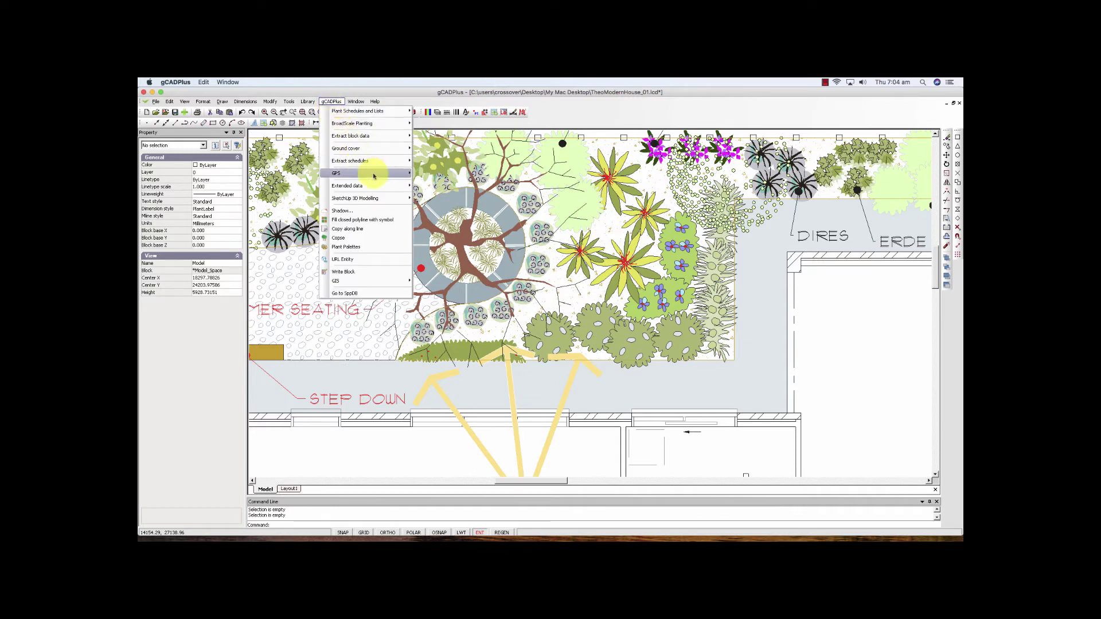
{"action": "mouse_move", "coordinate": [383, 185]}
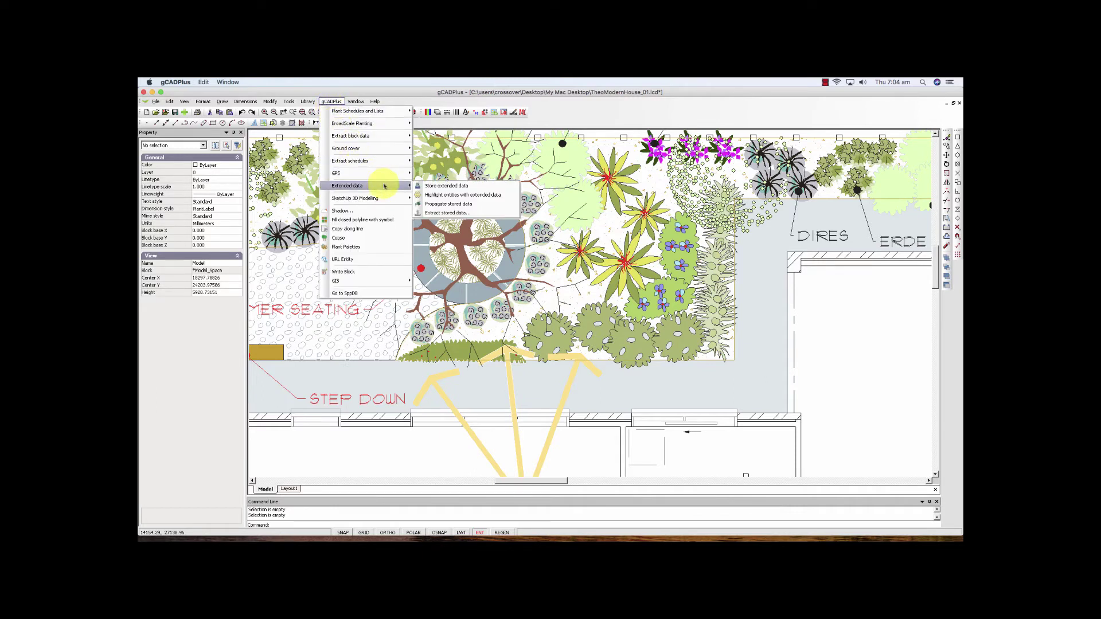
{"action": "left_click", "coordinate": [439, 204]}
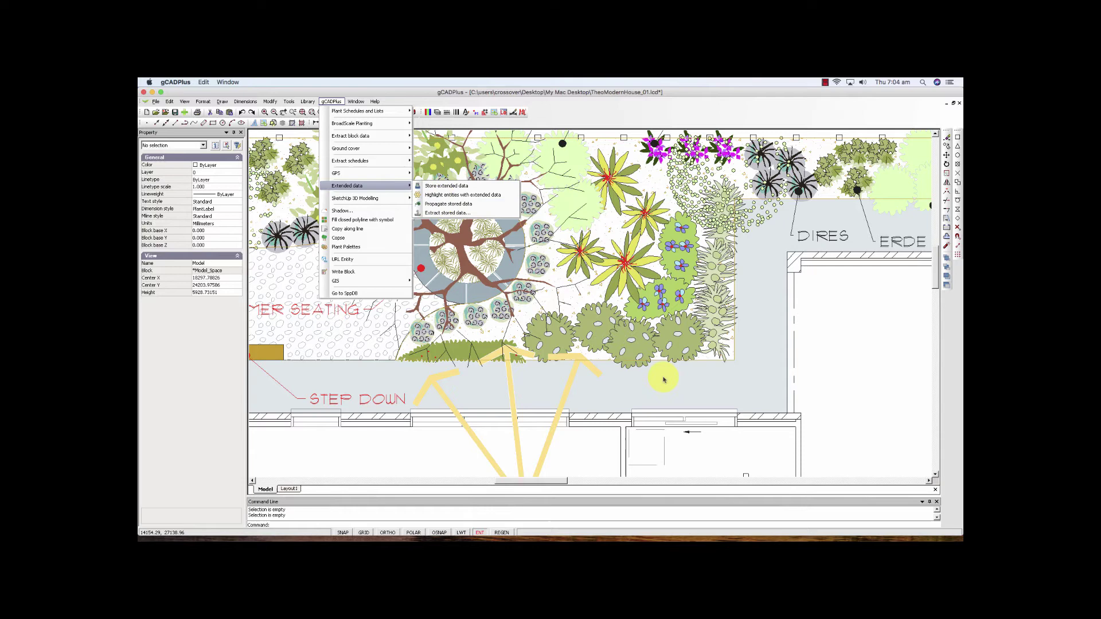
{"action": "left_click", "coordinate": [663, 378]}
{"action": "key", "text": "Escape"}
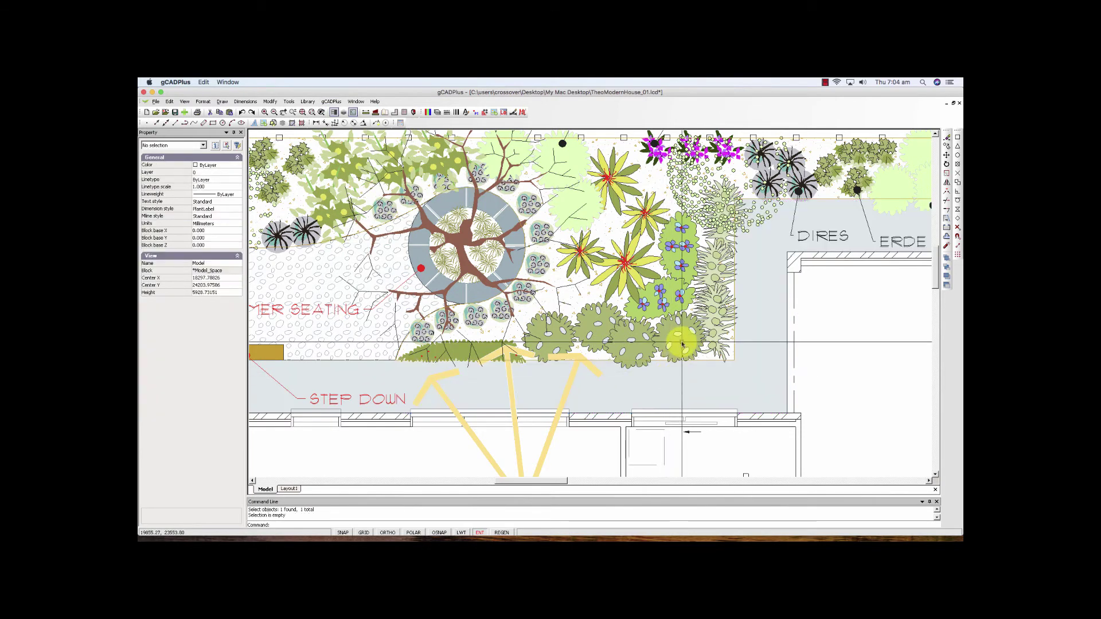
{"action": "mouse_move", "coordinate": [682, 344]}
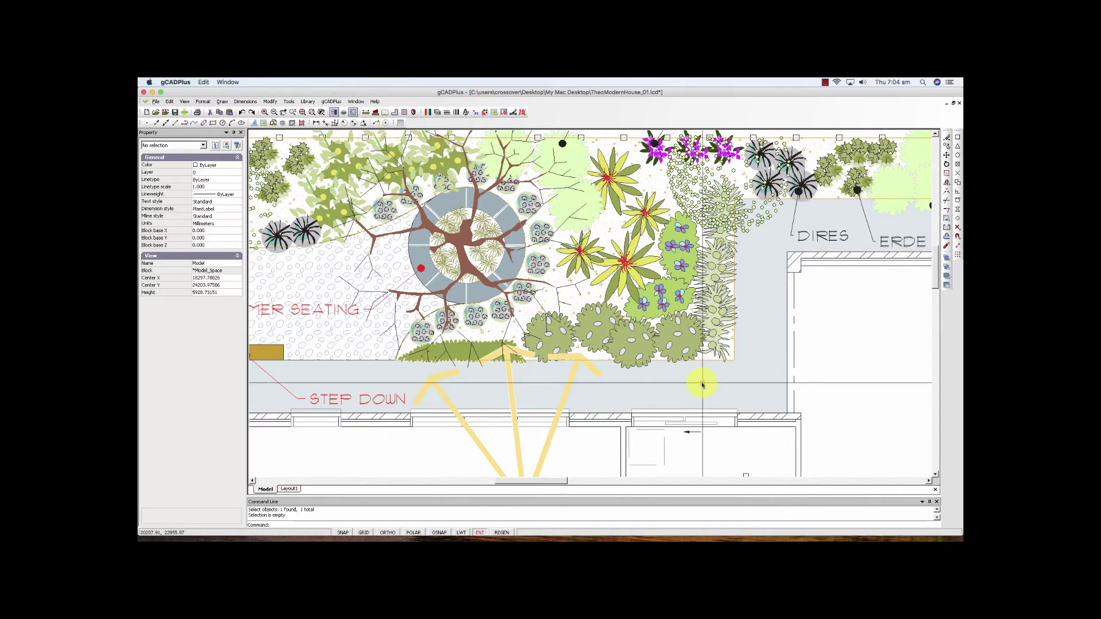
{"action": "mouse_move", "coordinate": [685, 348]}
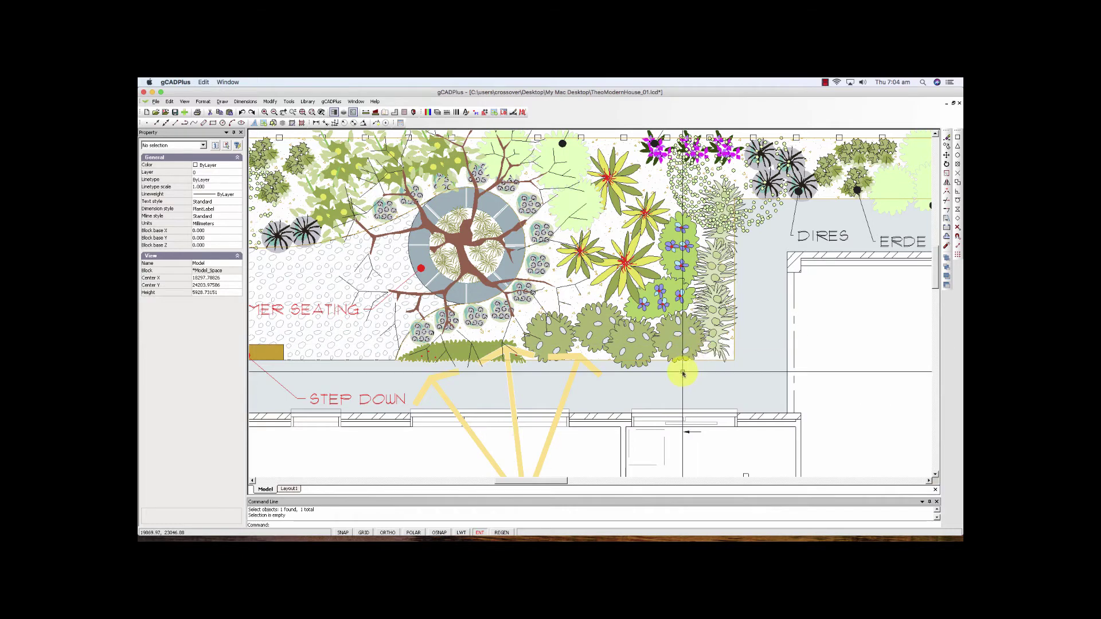
{"action": "left_click", "coordinate": [688, 342]}
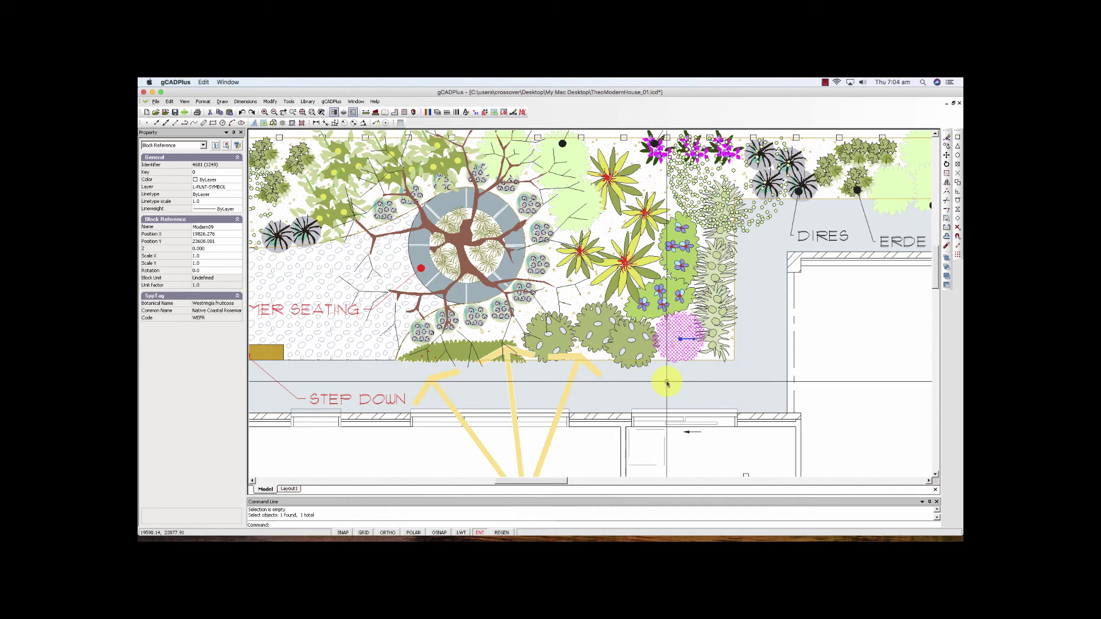
{"action": "left_click", "coordinate": [635, 352]}
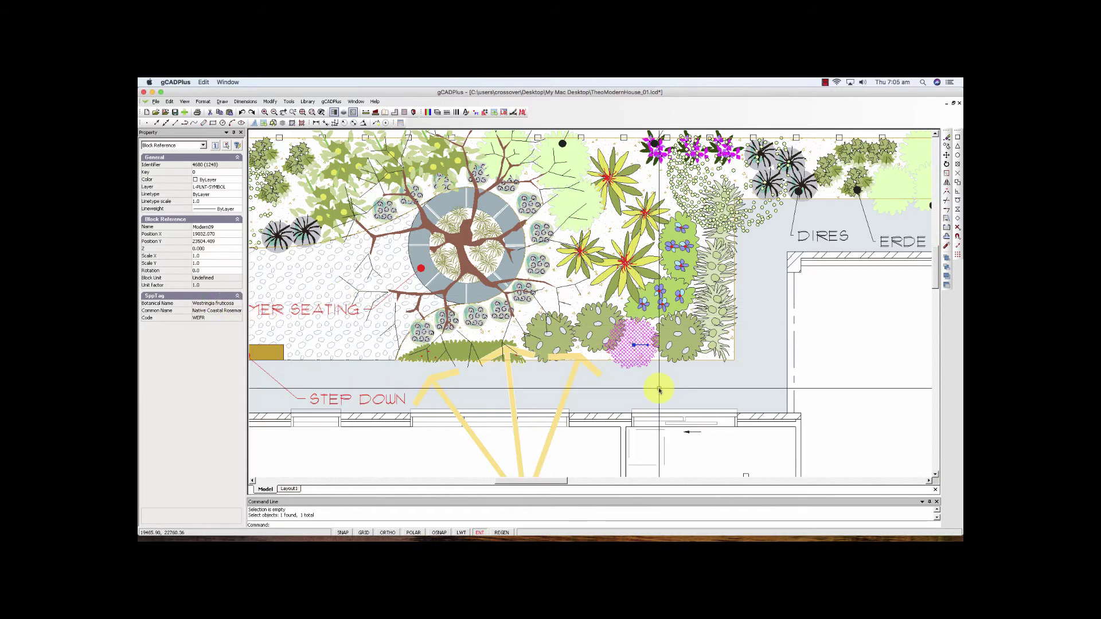
{"action": "key", "text": "Escape"}
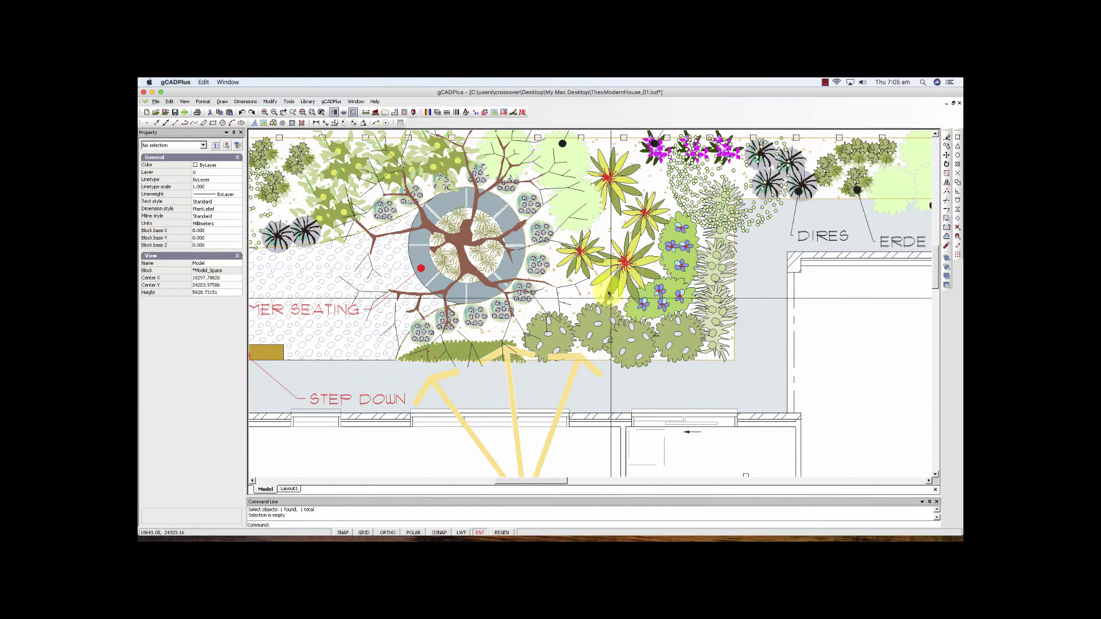
{"action": "left_click", "coordinate": [333, 102]}
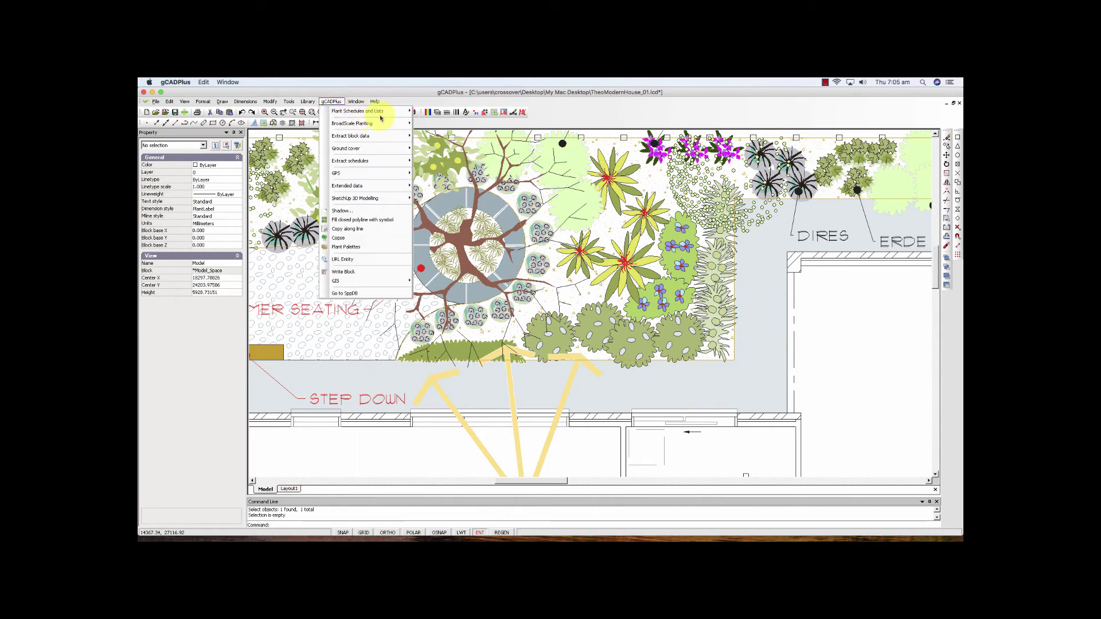
{"action": "mouse_move", "coordinate": [393, 111]}
{"action": "left_click", "coordinate": [441, 130]}
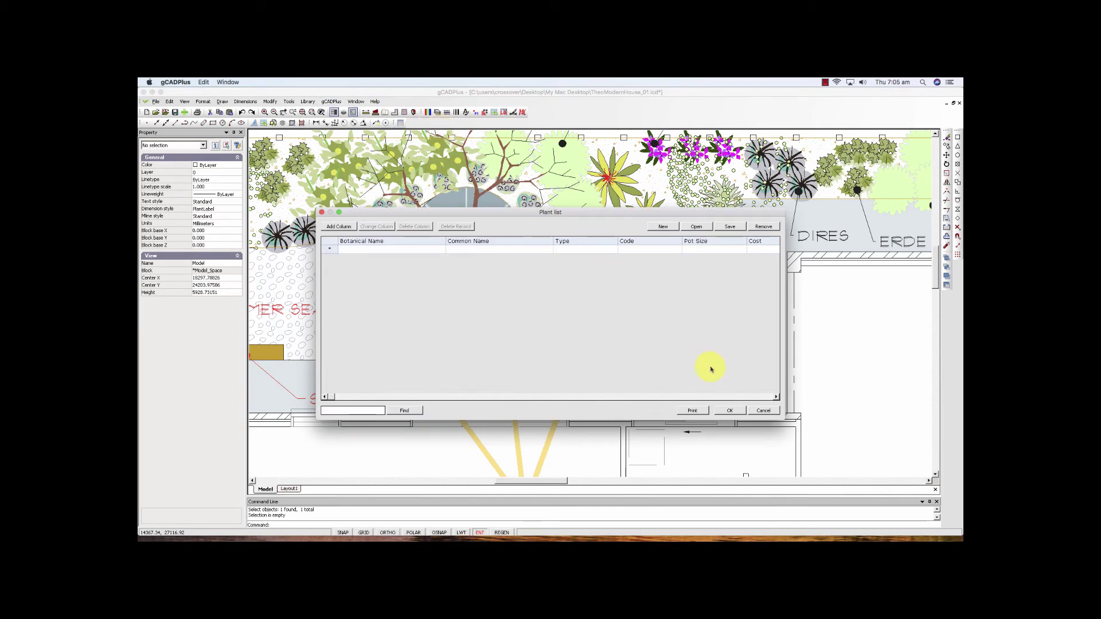
{"action": "left_click", "coordinate": [762, 411]}
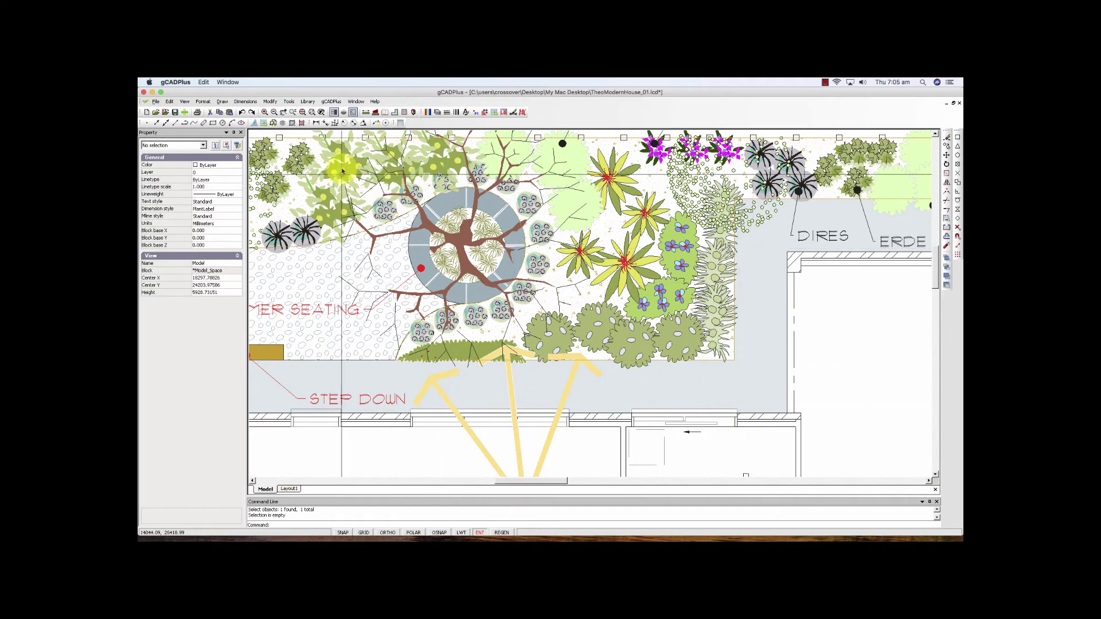
Propagate the Westringia fruticosa stored data from the source shrub to the neighbouring shrubs
{"action": "left_click", "coordinate": [331, 101]}
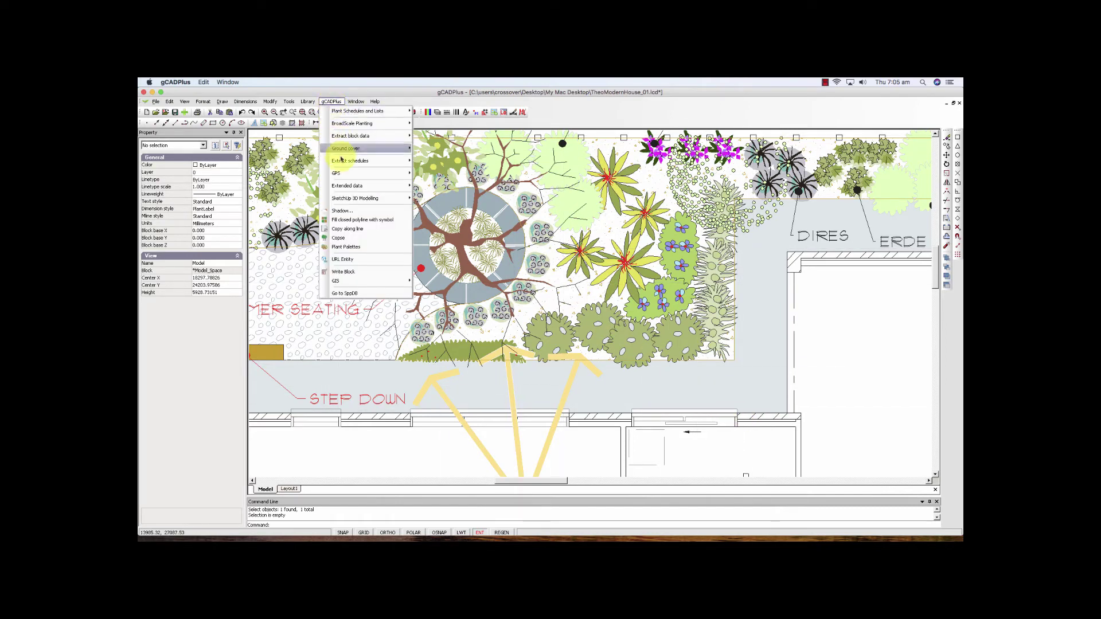
{"action": "mouse_move", "coordinate": [355, 186]}
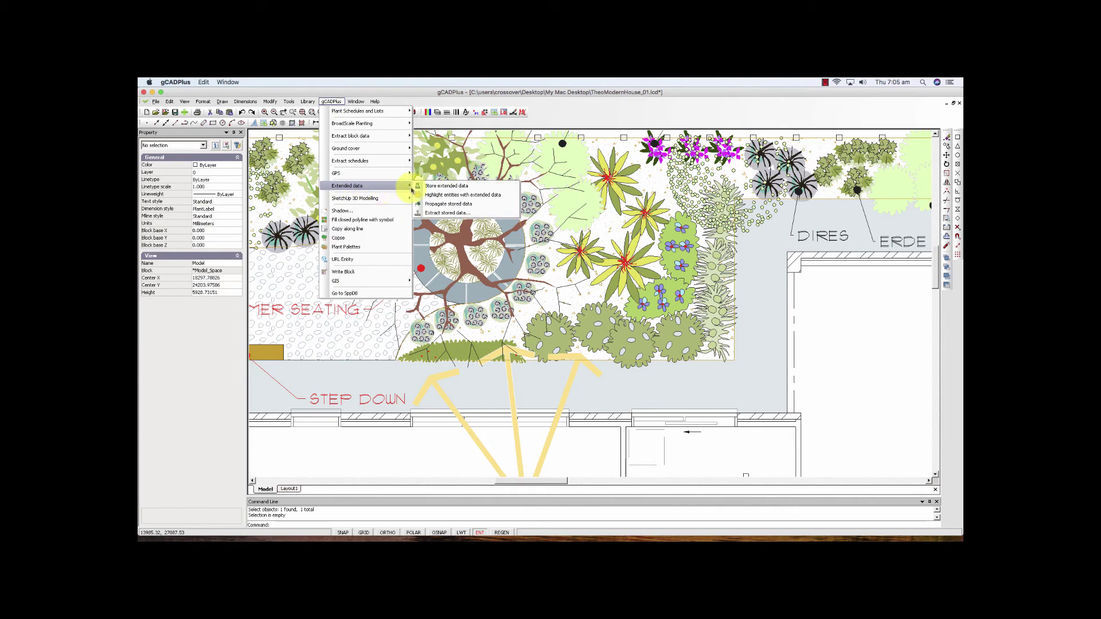
{"action": "left_click", "coordinate": [469, 205]}
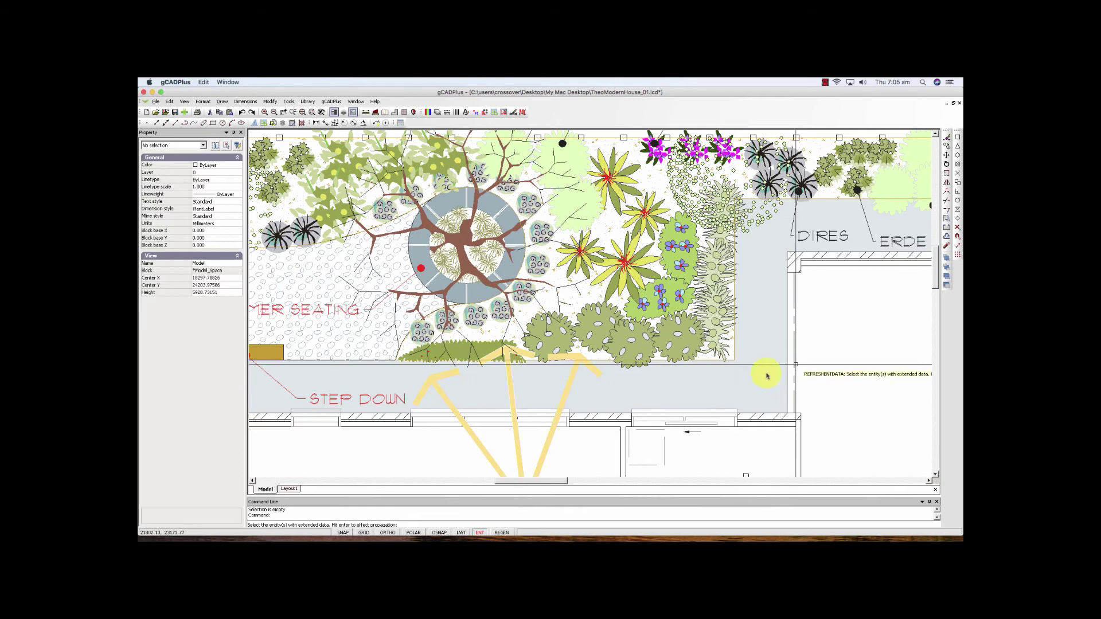
{"action": "left_click", "coordinate": [686, 344]}
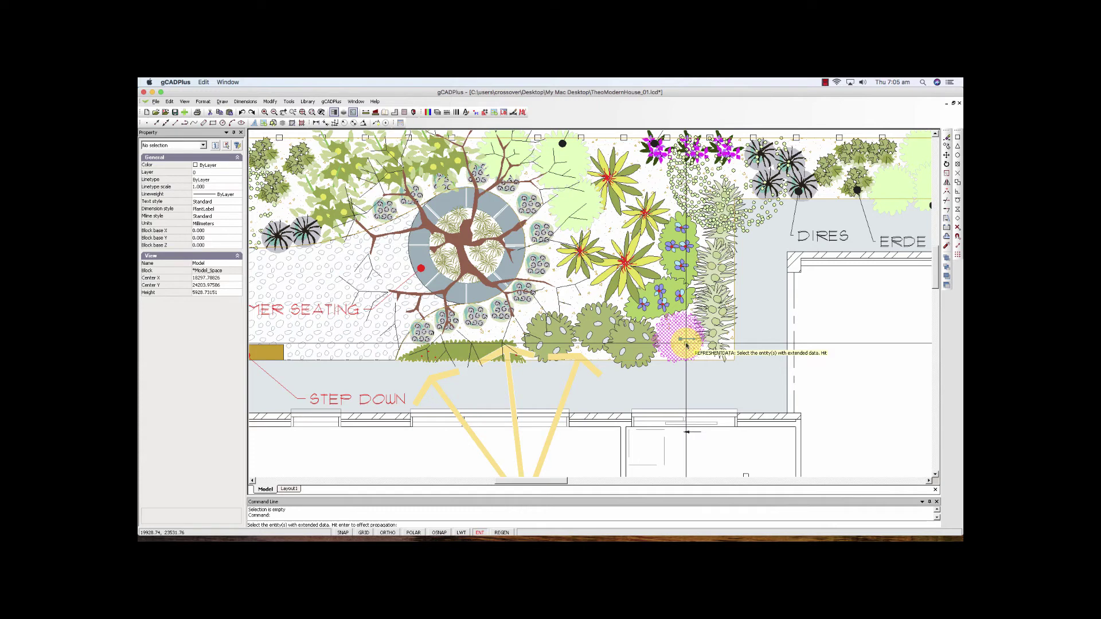
{"action": "key", "text": "Return"}
{"action": "key", "text": "Return"}
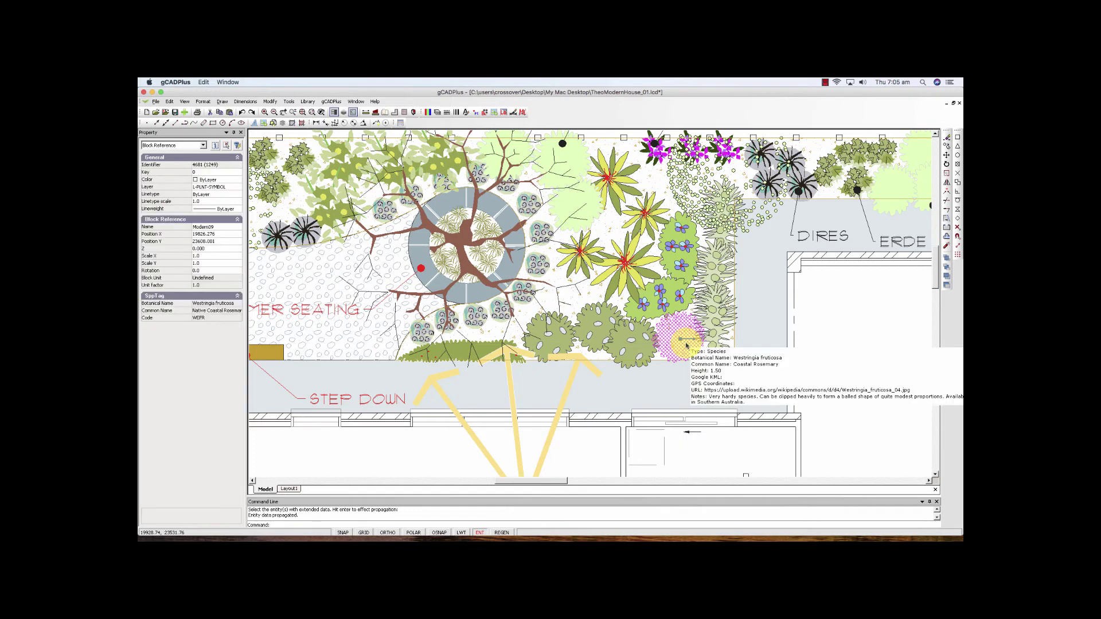
Check the SppTag data on the neighbouring shrubs and the lavender plant
{"action": "left_click", "coordinate": [638, 356]}
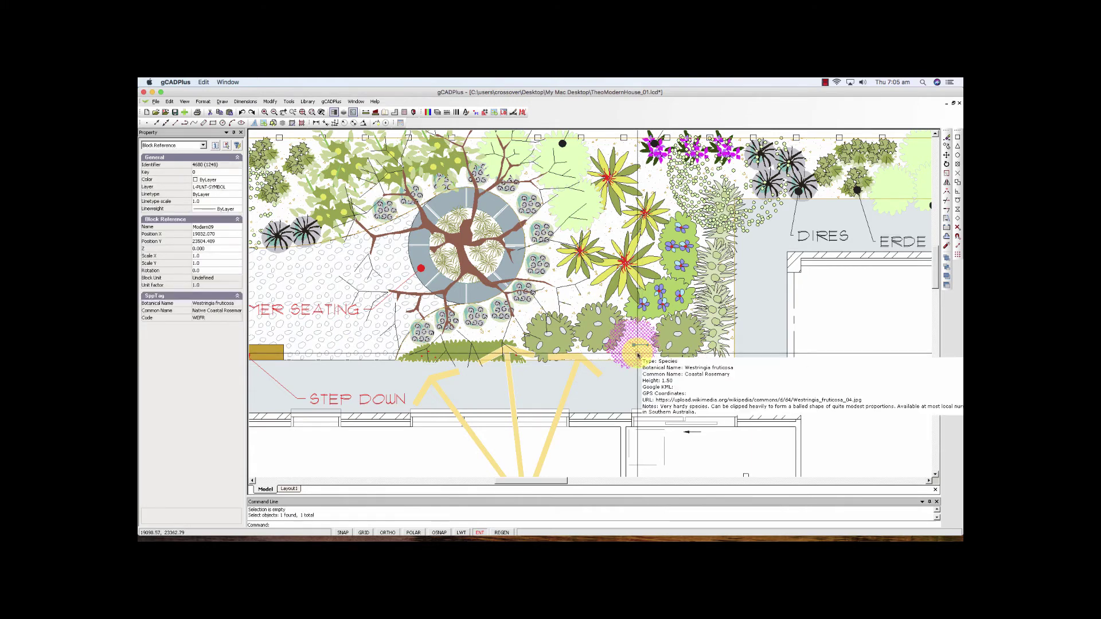
{"action": "left_click", "coordinate": [600, 330]}
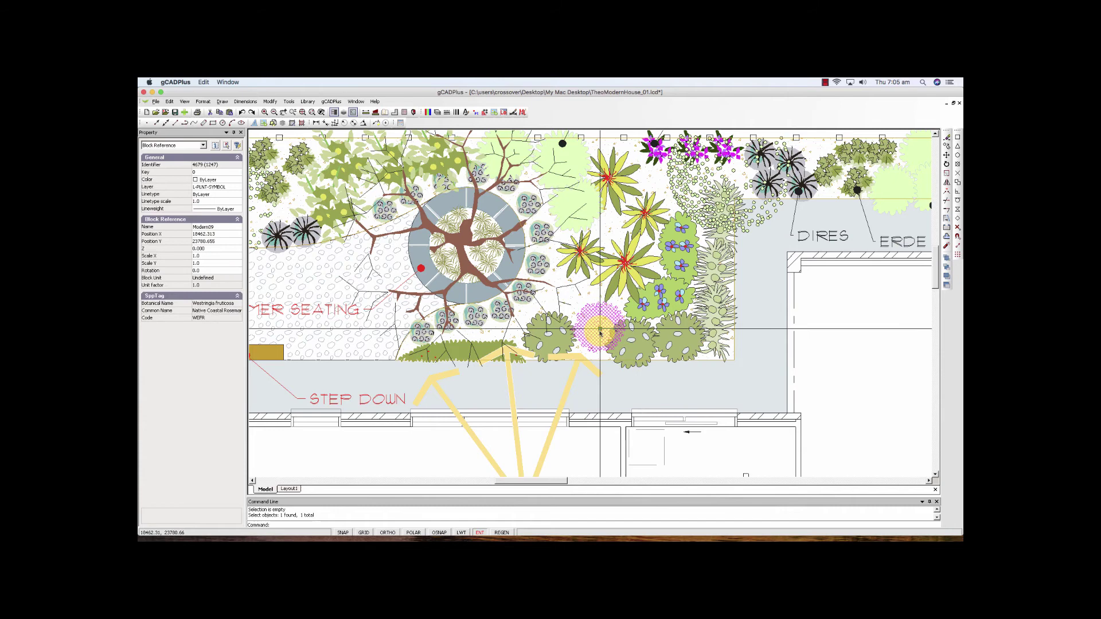
{"action": "mouse_move", "coordinate": [600, 332]}
{"action": "key", "text": "Escape"}
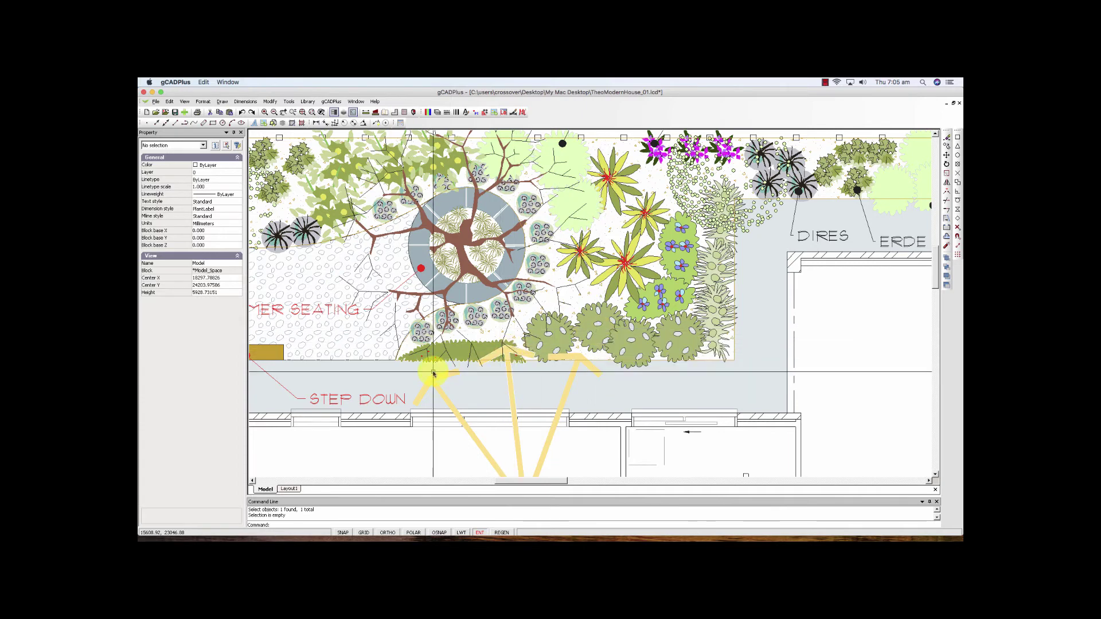
{"action": "left_click", "coordinate": [418, 332]}
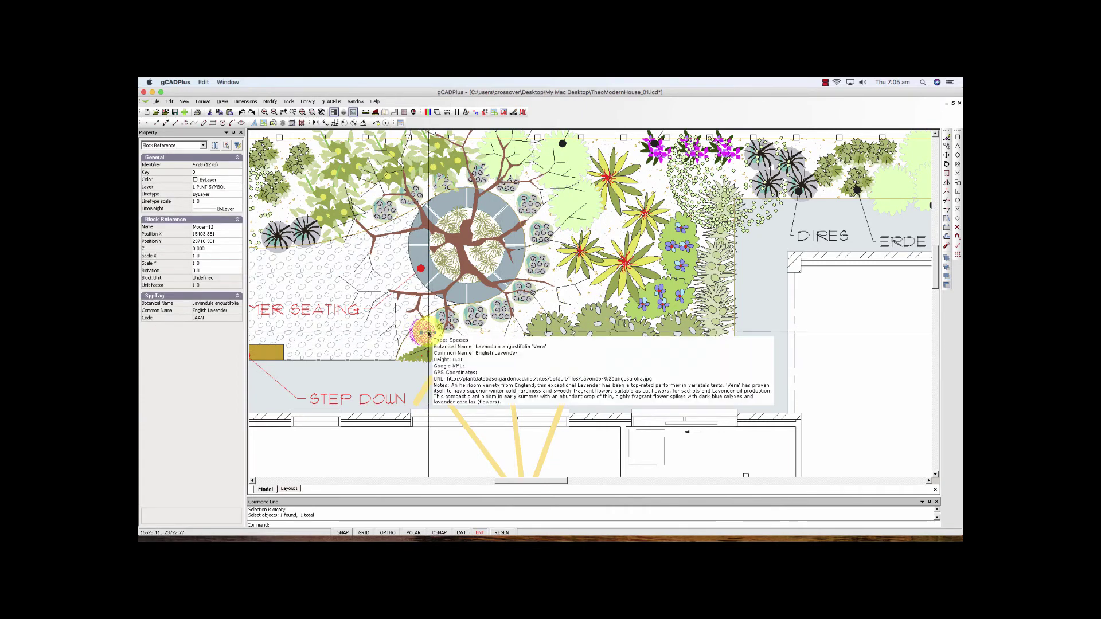
{"action": "mouse_move", "coordinate": [427, 336]}
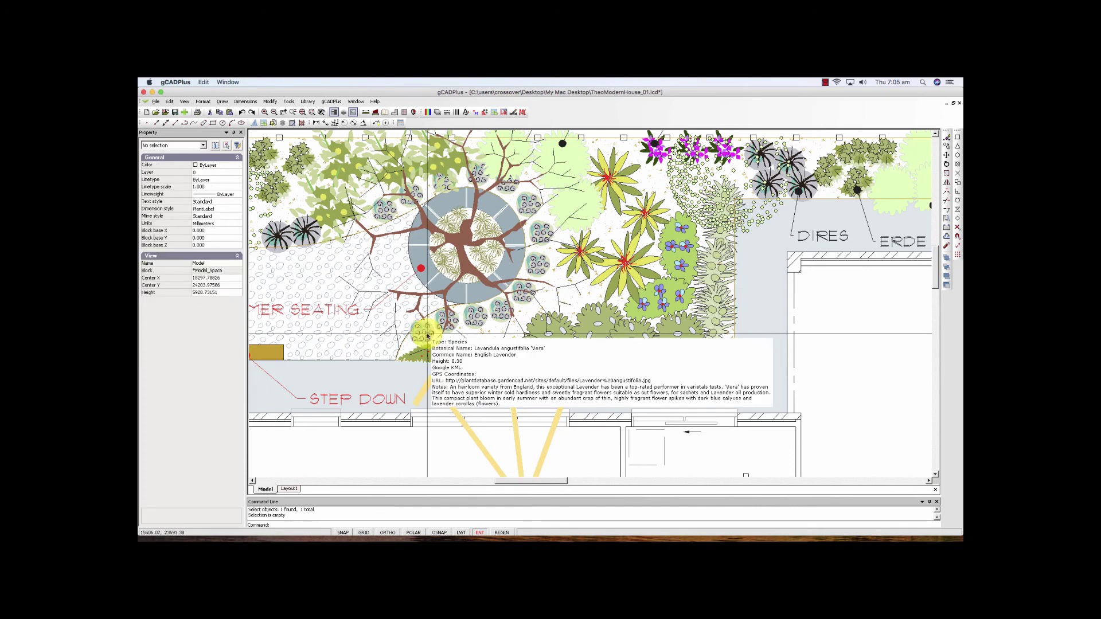
{"action": "left_click_drag", "start_coordinate": [427, 335], "coordinate": [499, 314]}
{"action": "mouse_move", "coordinate": [470, 320]}
{"action": "key", "text": "Escape"}
{"action": "scroll", "coordinate": [500, 315], "scroll_direction": "down", "scroll_amount": 3}
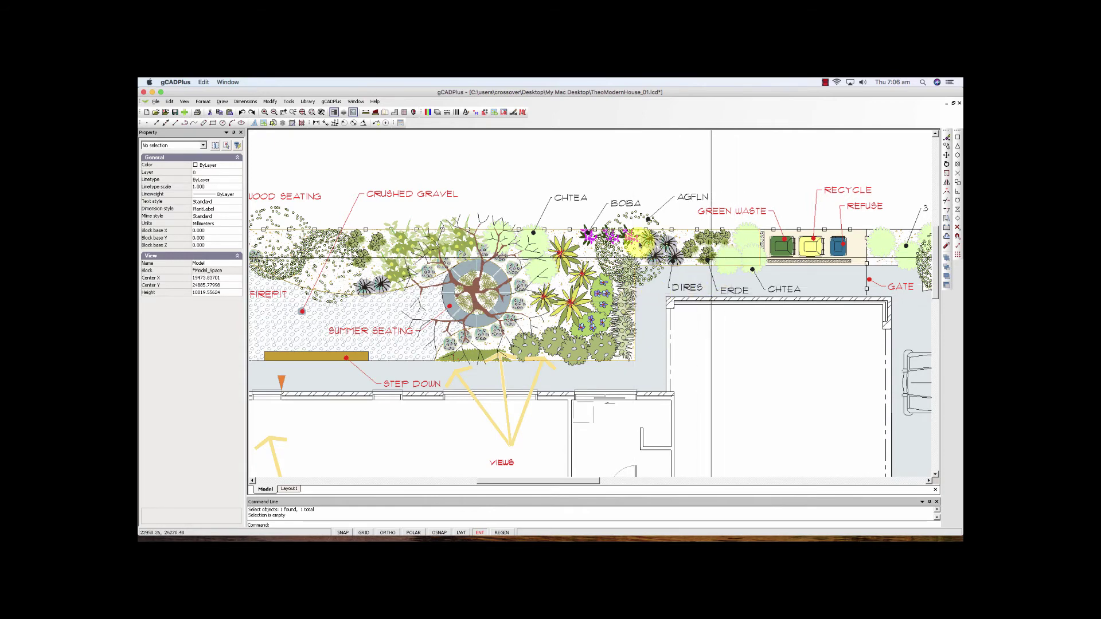
Zoom out to the full garden, then zoom back in on the firepit and hardwood seating
{"action": "mouse_move", "coordinate": [547, 238]}
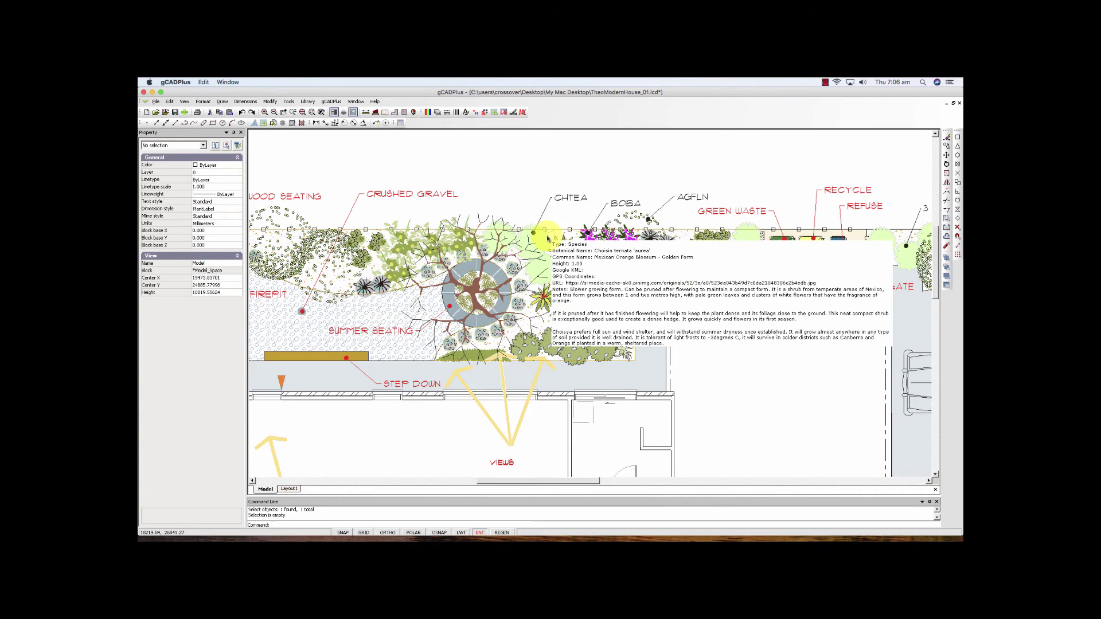
{"action": "scroll", "coordinate": [703, 378], "scroll_direction": "down", "scroll_amount": 3}
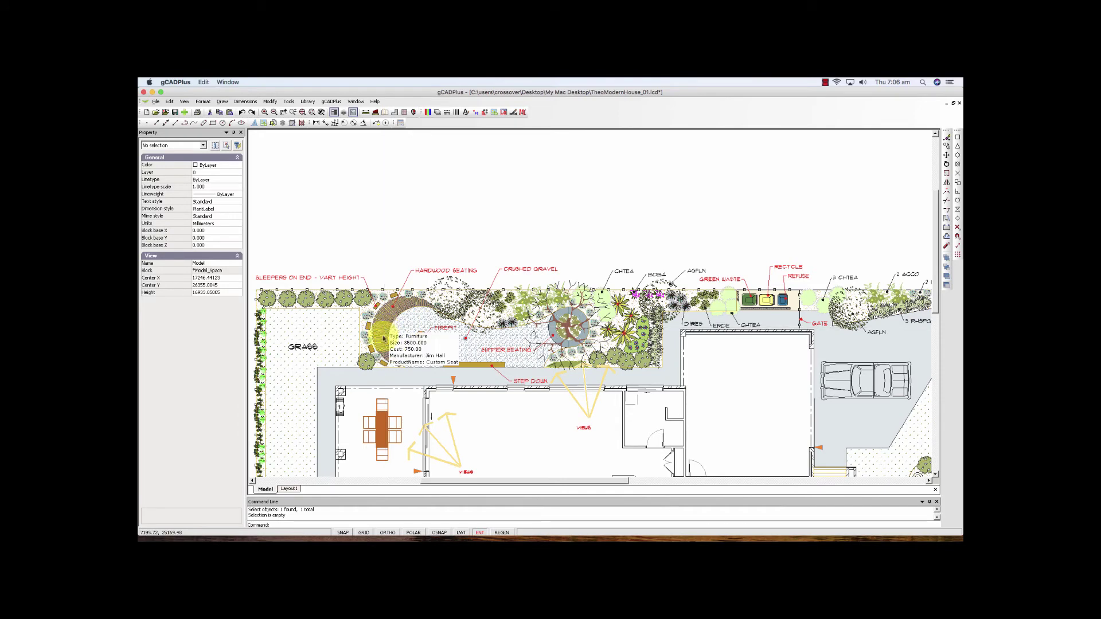
{"action": "scroll", "coordinate": [417, 347], "scroll_direction": "up", "scroll_amount": 6}
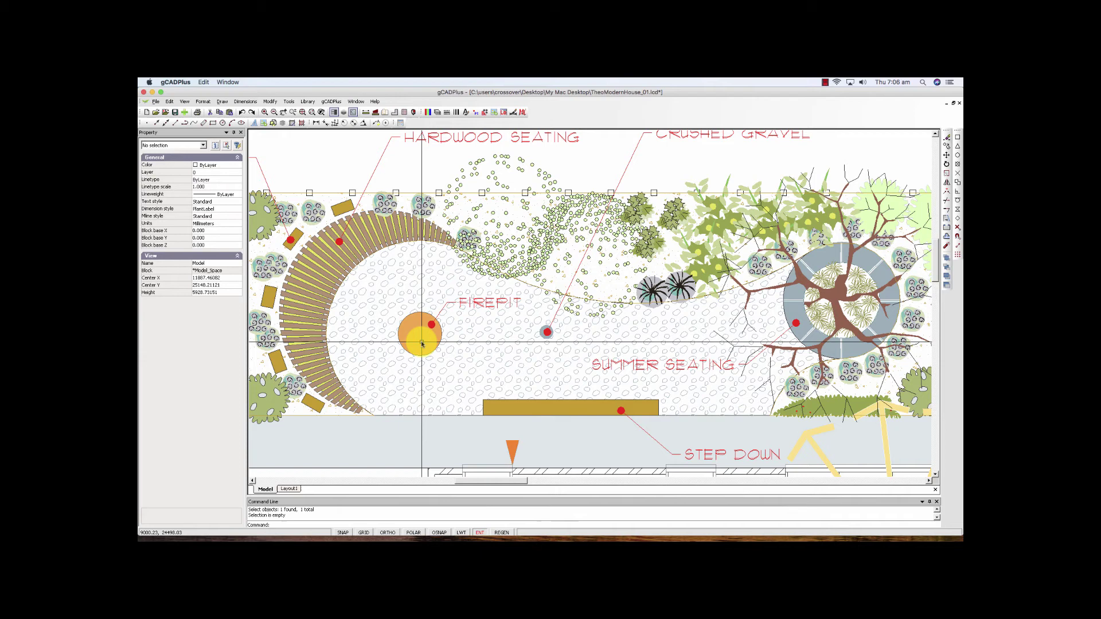
Start Store extended data and pick the firepit circle as the target entity
{"action": "left_click", "coordinate": [329, 103]}
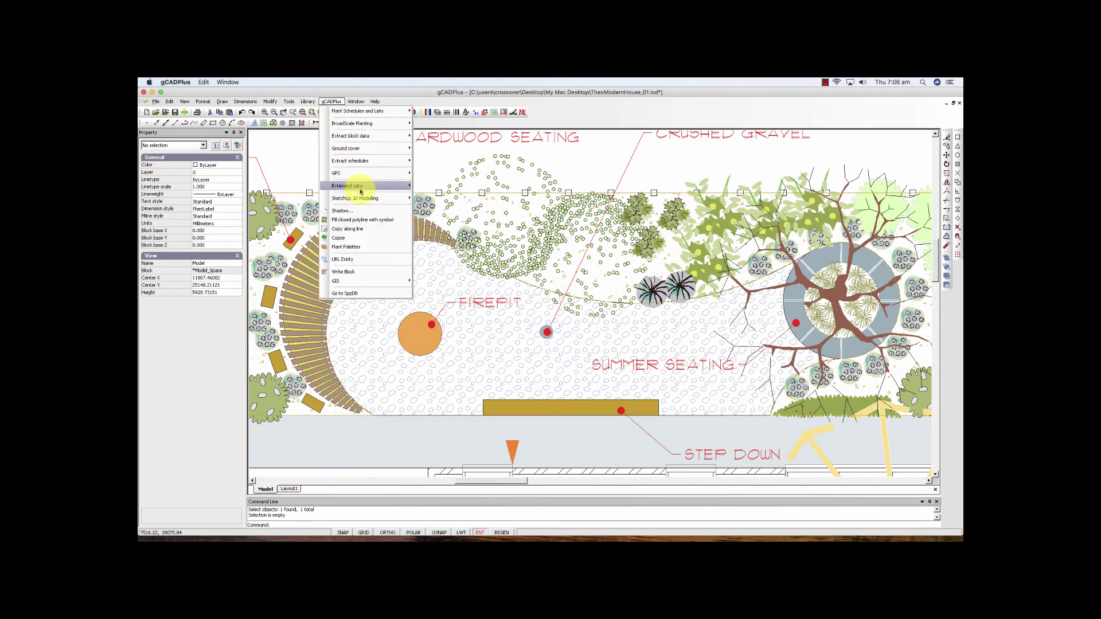
{"action": "mouse_move", "coordinate": [378, 187]}
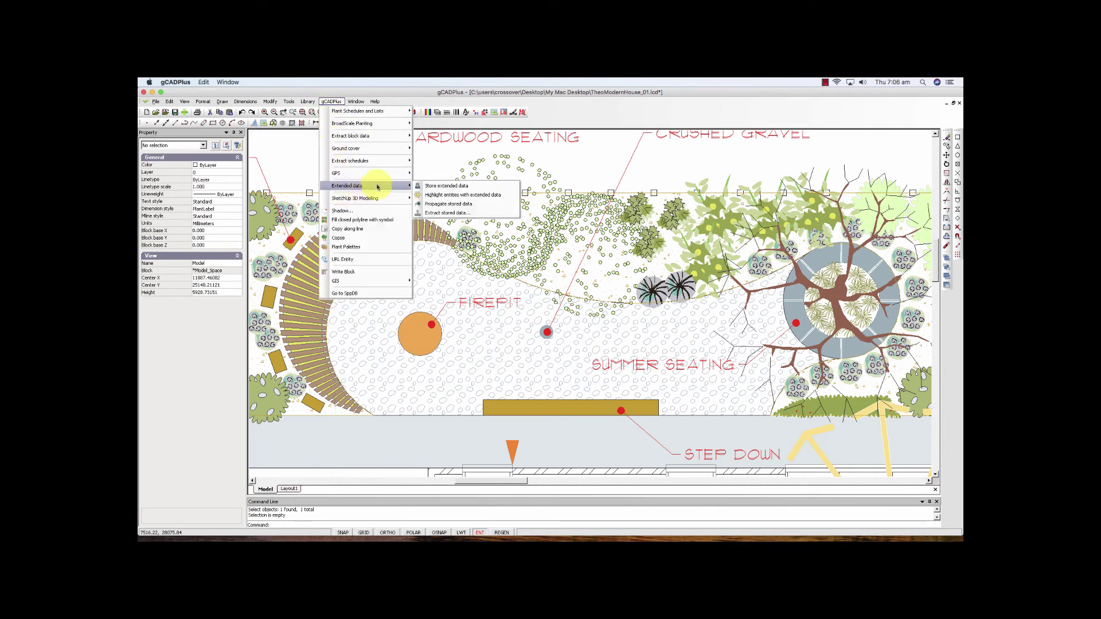
{"action": "left_click", "coordinate": [435, 187]}
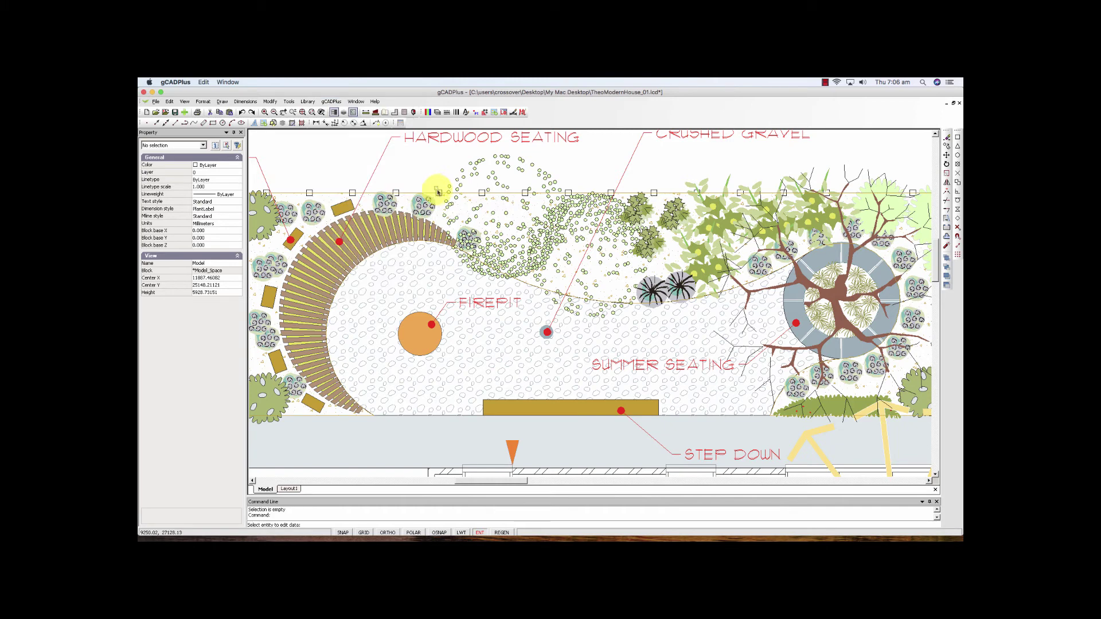
{"action": "left_click", "coordinate": [425, 345]}
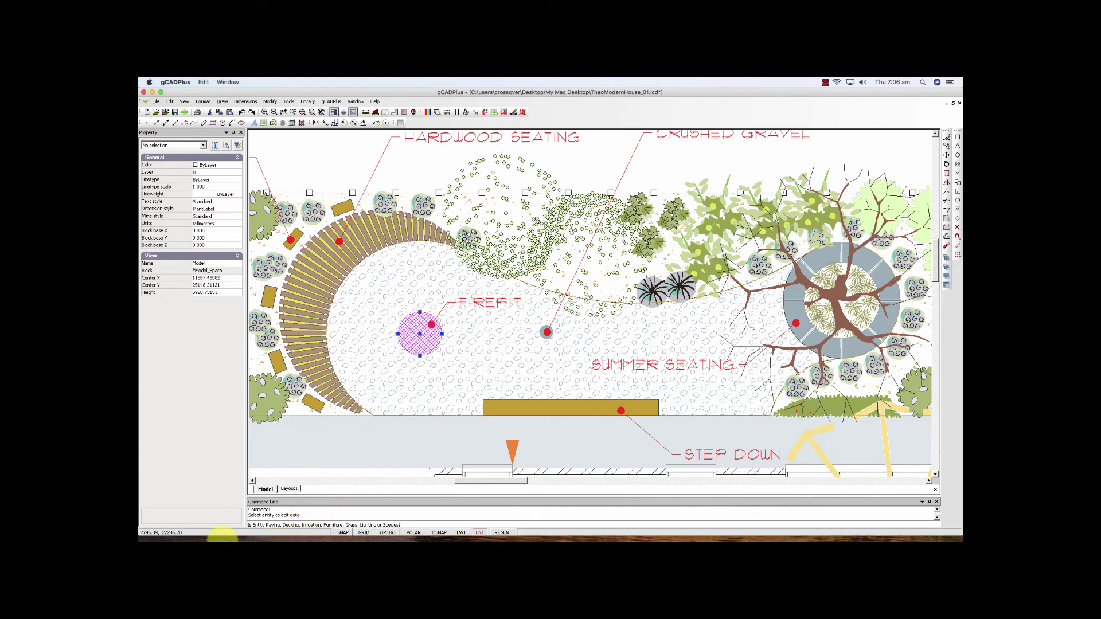
{"action": "mouse_move", "coordinate": [222, 539]}
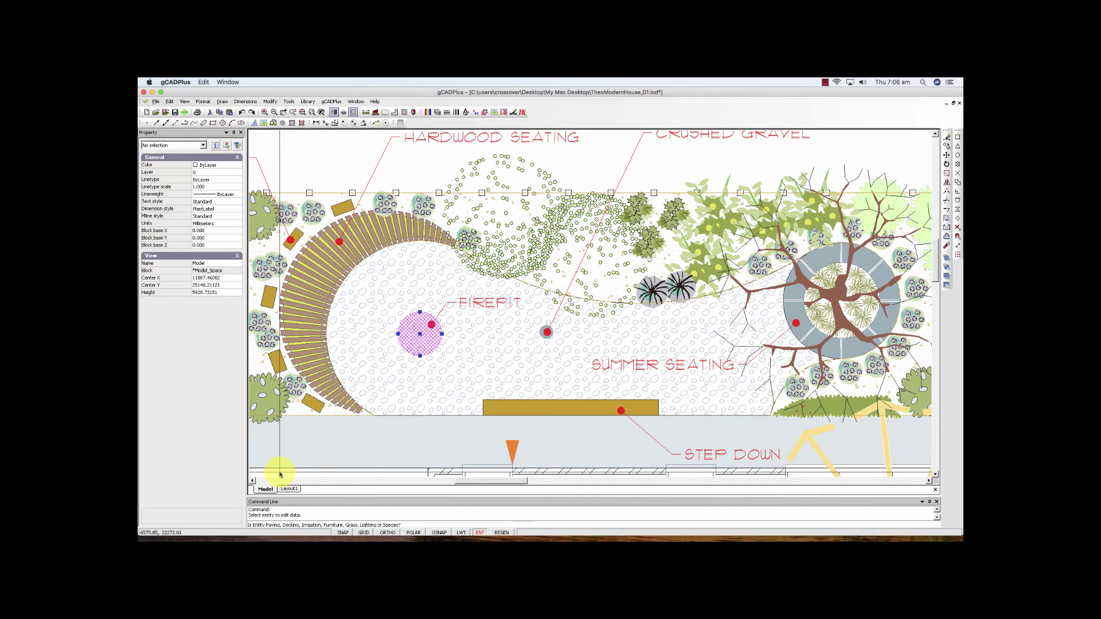
Classify the firepit as Furniture, fill in size, manufacturer and product name, confirm, and dismiss the size warning
{"action": "key", "text": "Return"}
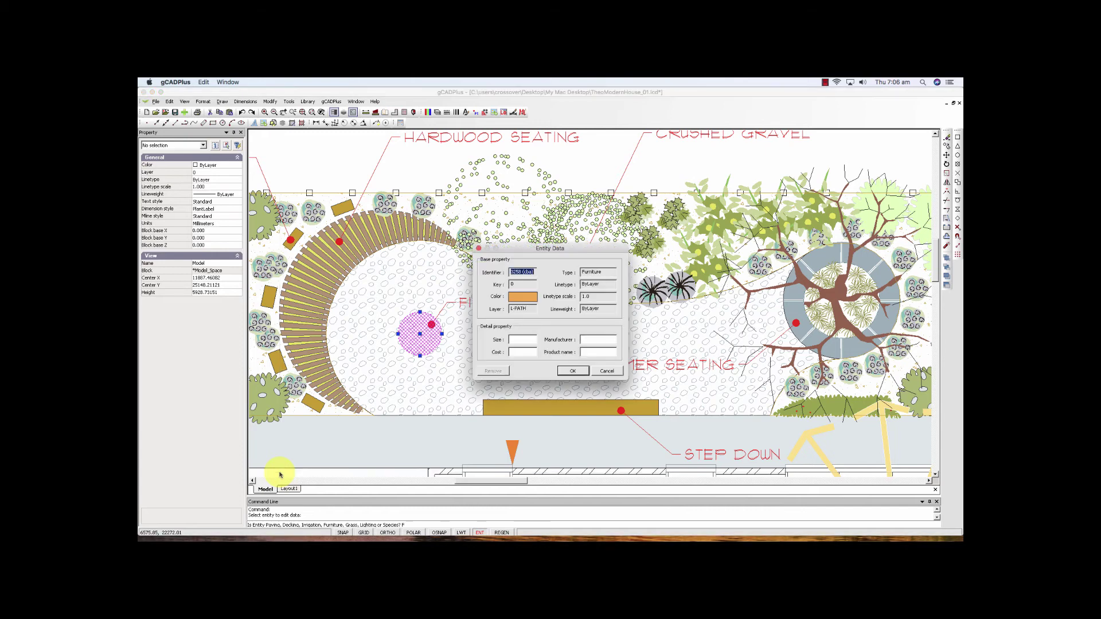
{"action": "left_click", "coordinate": [521, 339]}
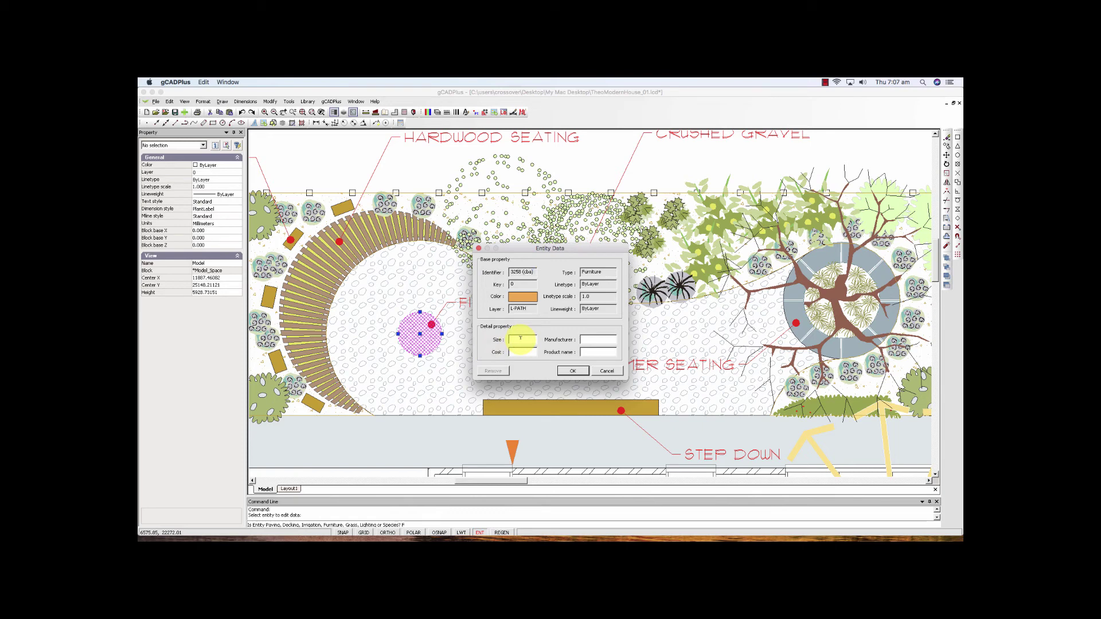
{"action": "left_click", "coordinate": [593, 341]}
{"action": "left_click", "coordinate": [592, 353]}
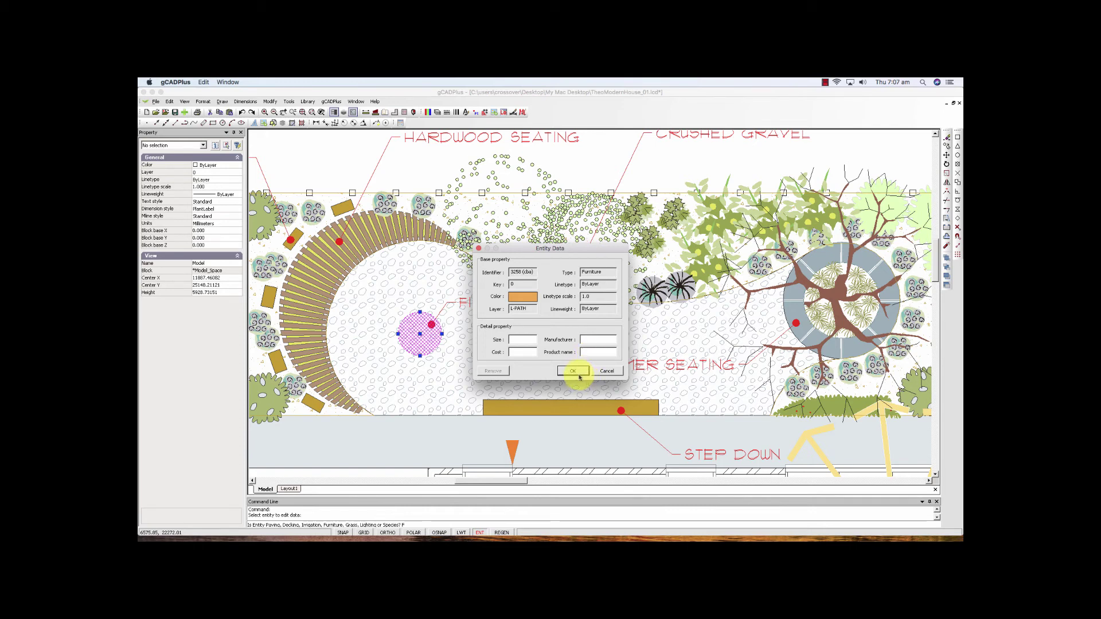
{"action": "left_click", "coordinate": [573, 371]}
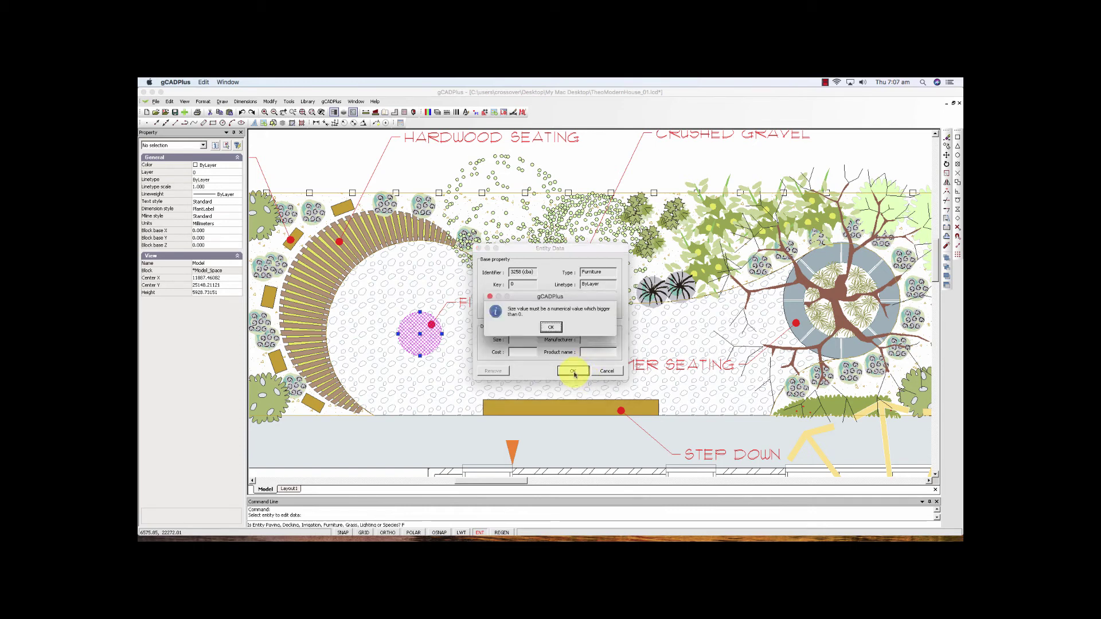
{"action": "left_click", "coordinate": [554, 323]}
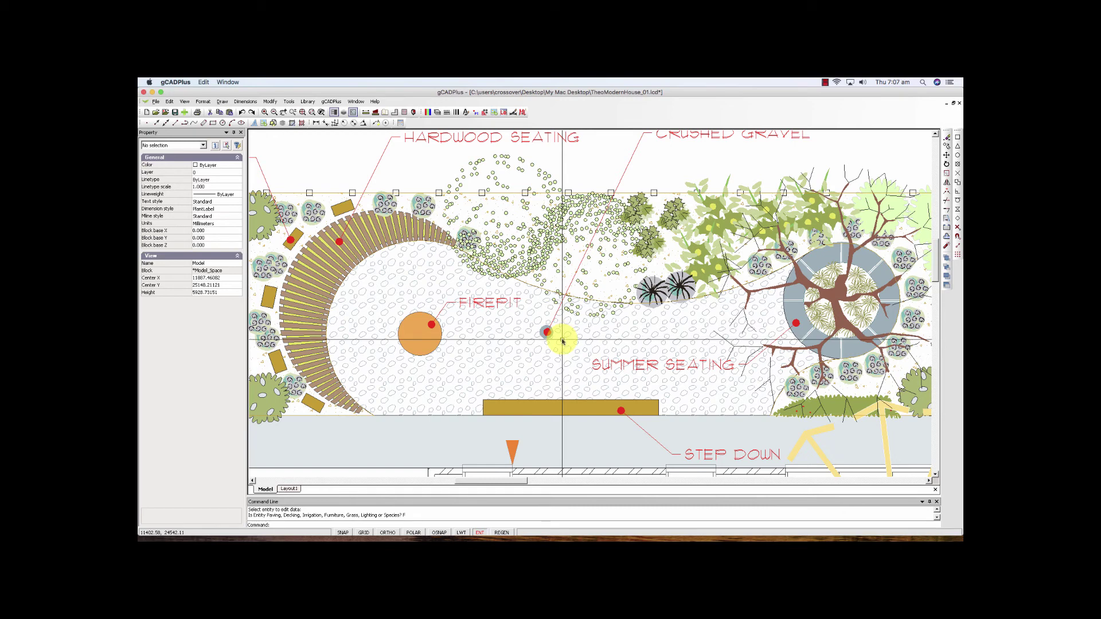
Zoom out slightly and pan left to show the shrubs along the step down
{"action": "scroll", "coordinate": [697, 356], "scroll_direction": "down", "scroll_amount": 1}
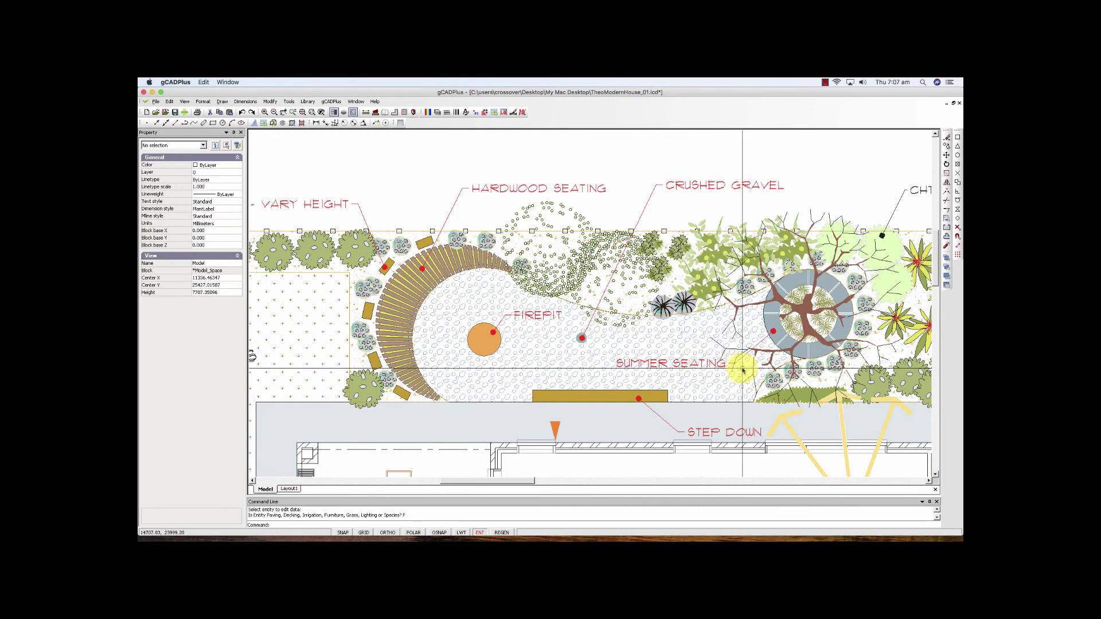
{"action": "middle_click_drag", "start_coordinate": [743, 370], "coordinate": [594, 355]}
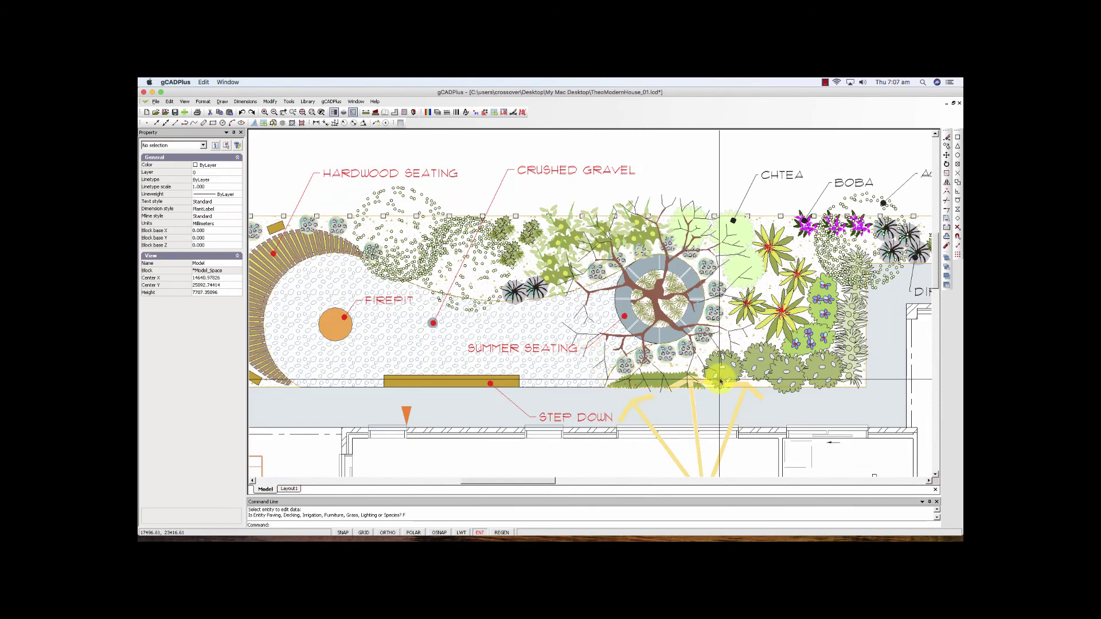
{"action": "mouse_move", "coordinate": [724, 378]}
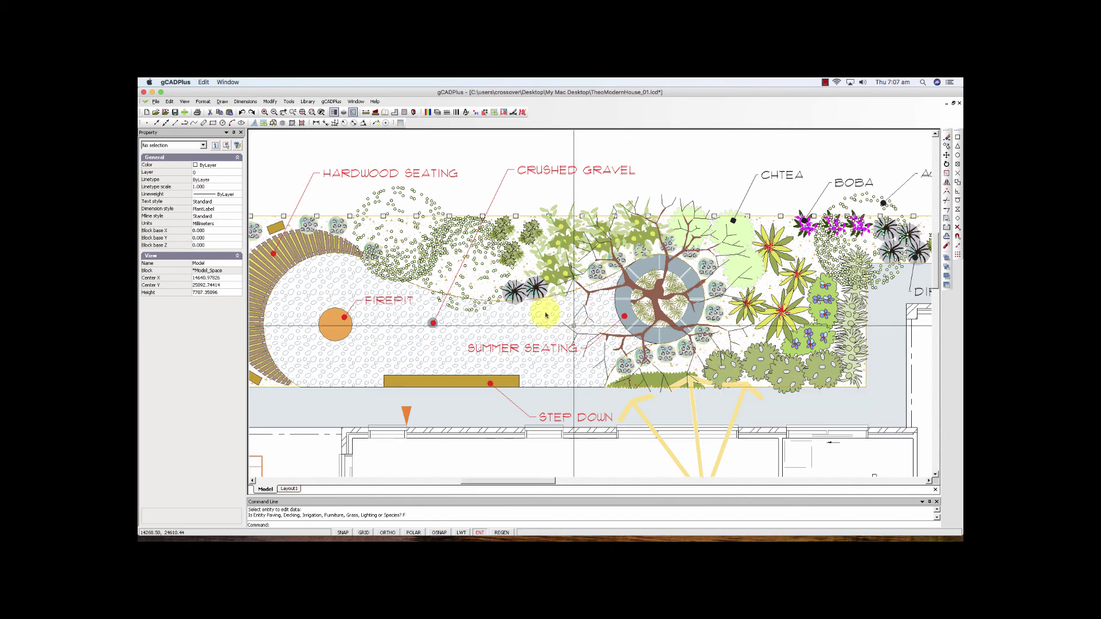
Open Entity Data on the Westringia shrub to show its Coastal Rosemary details
{"action": "left_click", "coordinate": [333, 102]}
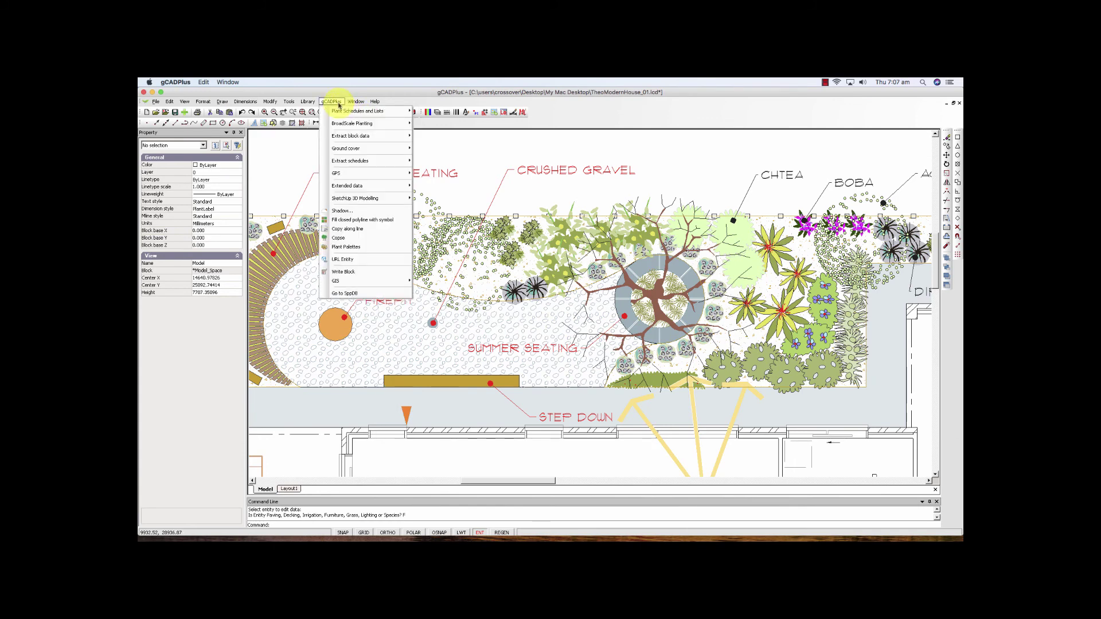
{"action": "mouse_move", "coordinate": [390, 188]}
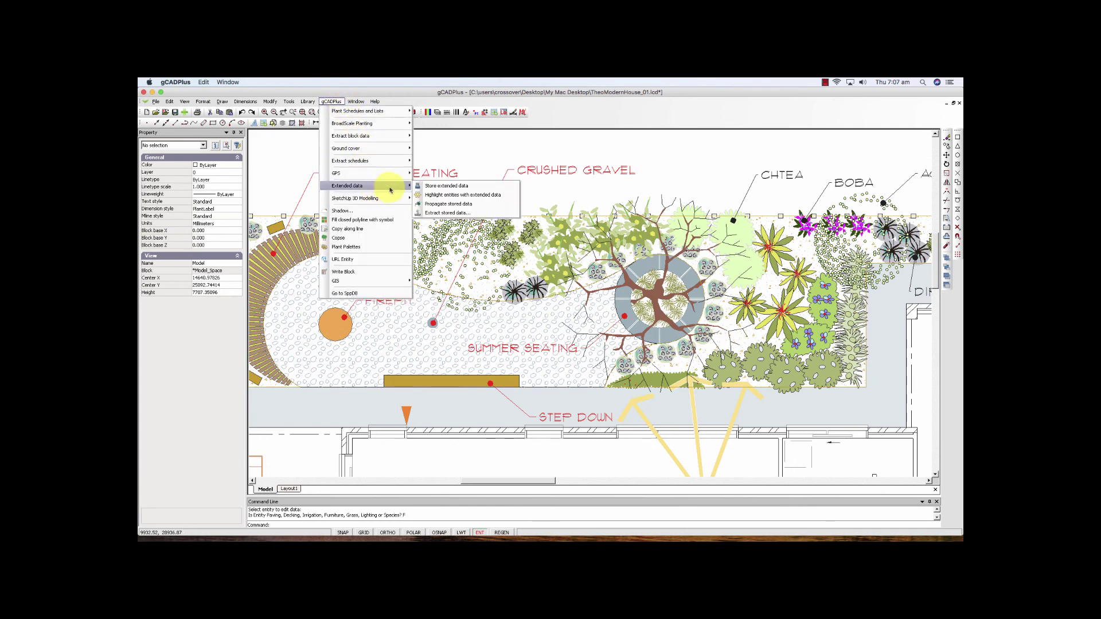
{"action": "left_click", "coordinate": [449, 187]}
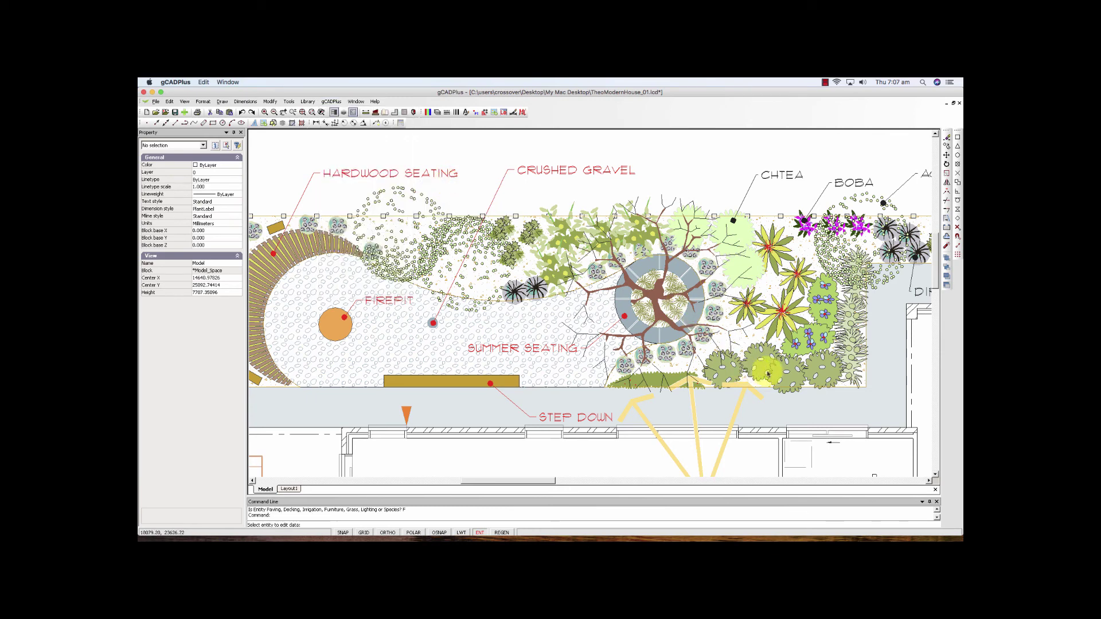
{"action": "left_click", "coordinate": [784, 383]}
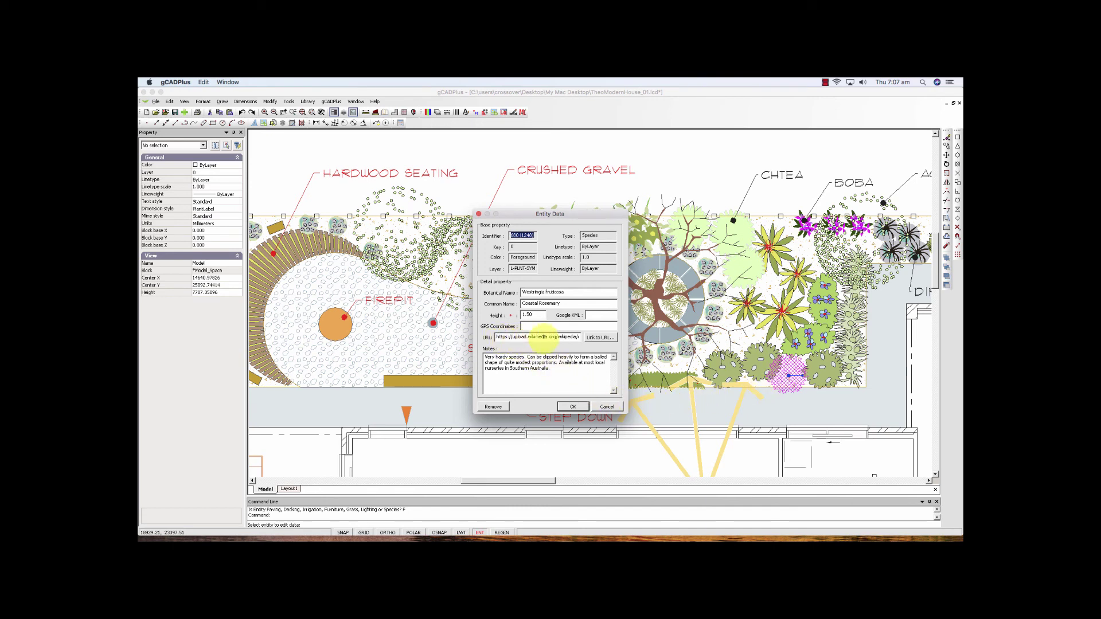
Follow Link to URL to open the upload.wikimedia.org Coastal Rosemary flower photo
{"action": "left_click", "coordinate": [598, 339]}
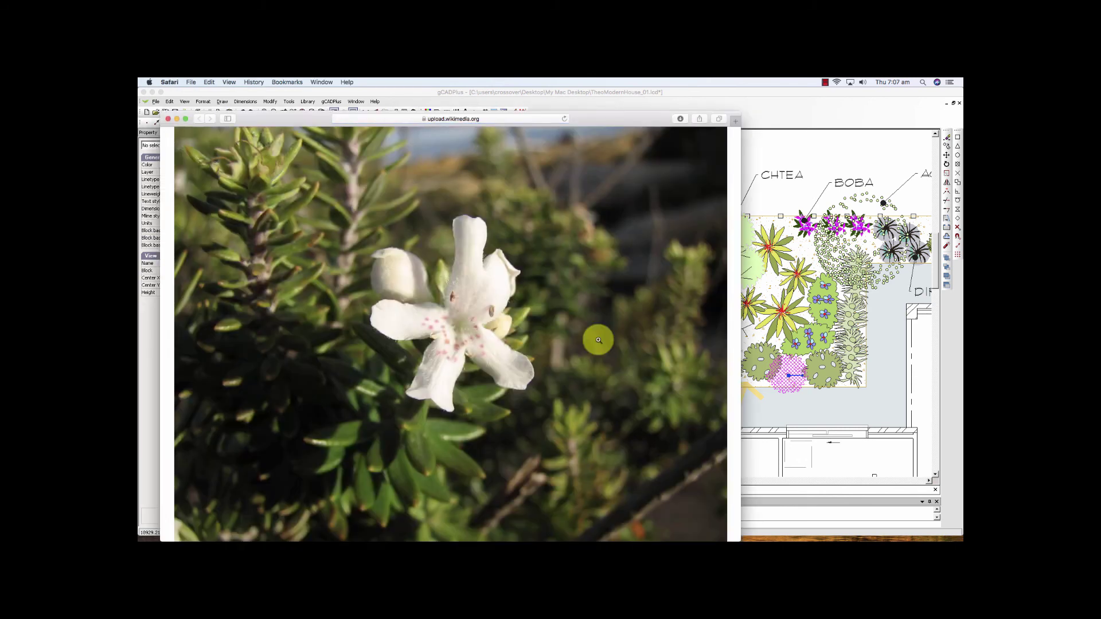